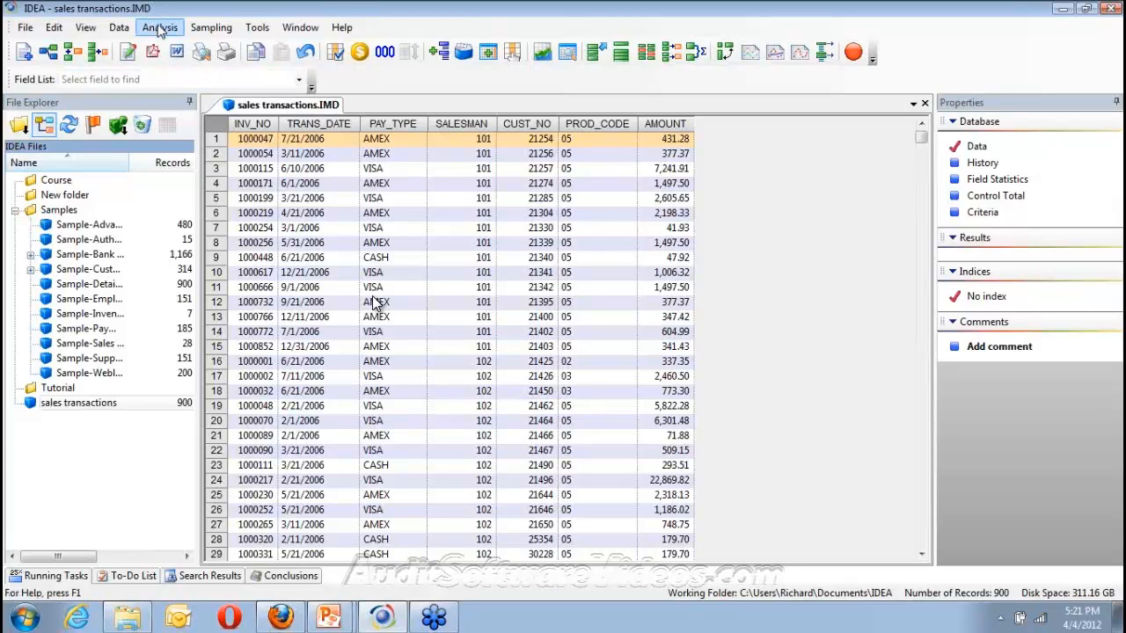
# Open the Summarization dialog from the Analysis menu for the sales transactions database
pyautogui.click(160, 31)
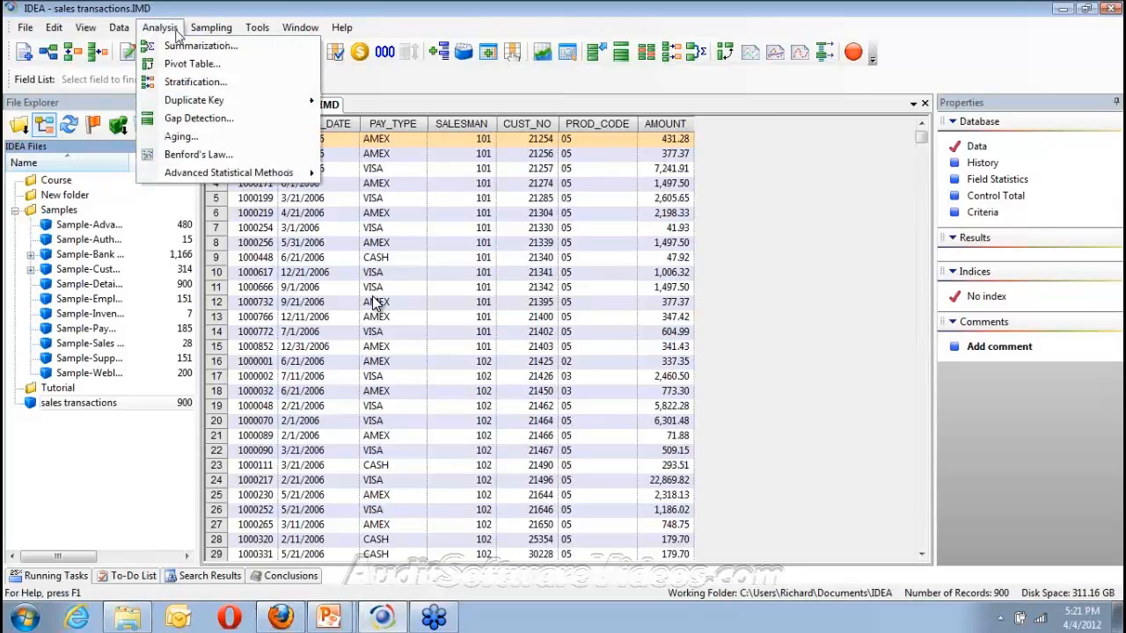
pyautogui.click(183, 49)
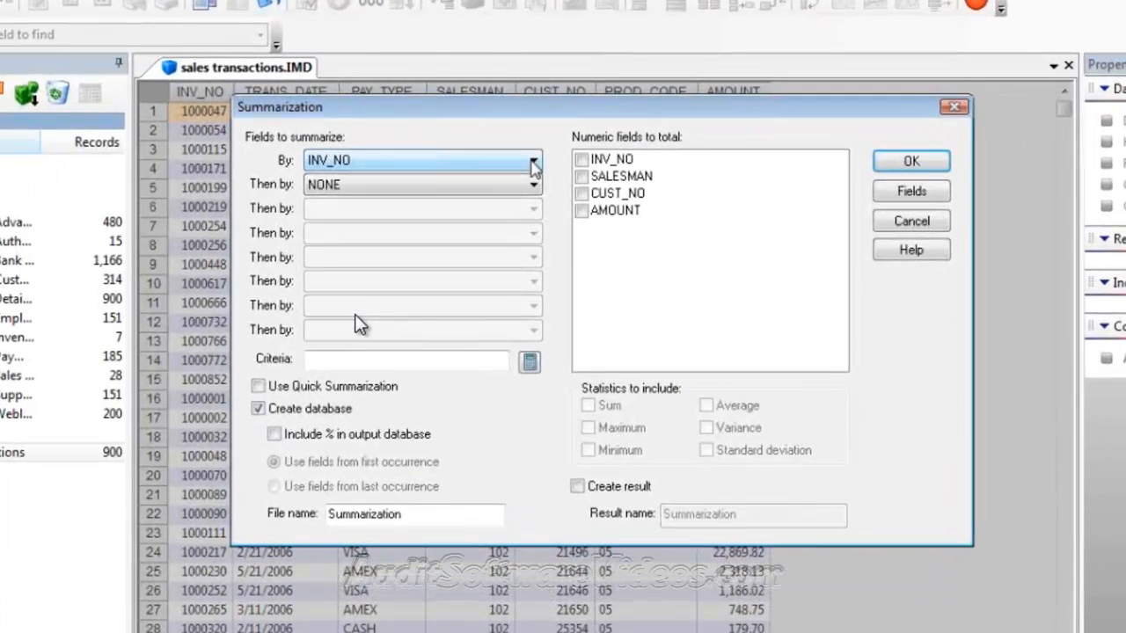
# Summarize by CUST_NO, total the AMOUNT field, and create a new output database
pyautogui.click(510, 178)
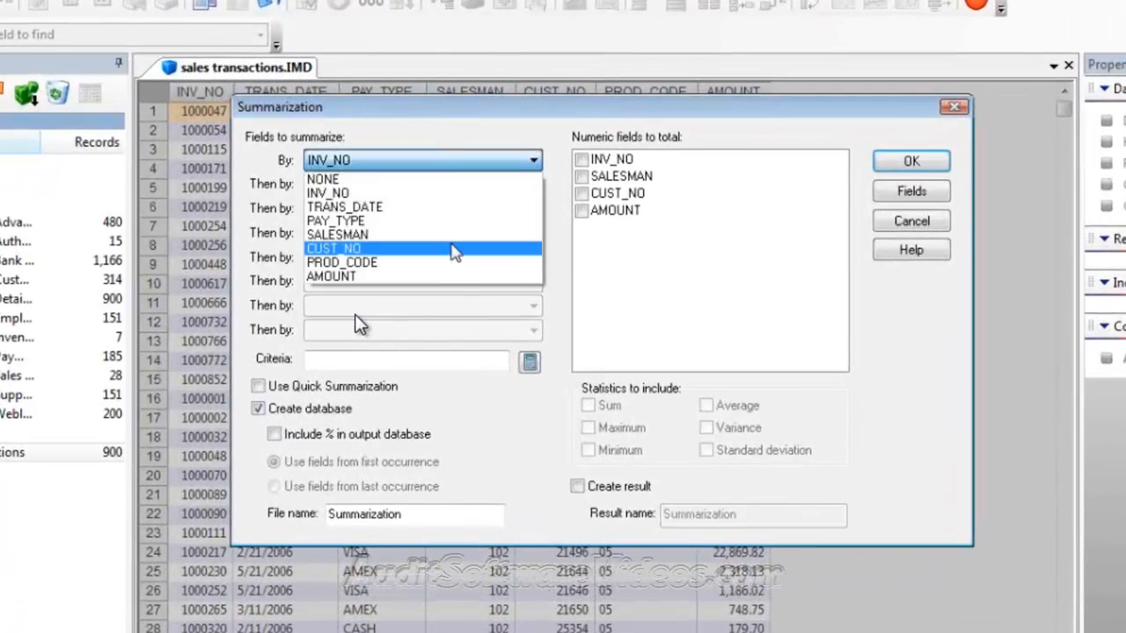
pyautogui.click(453, 250)
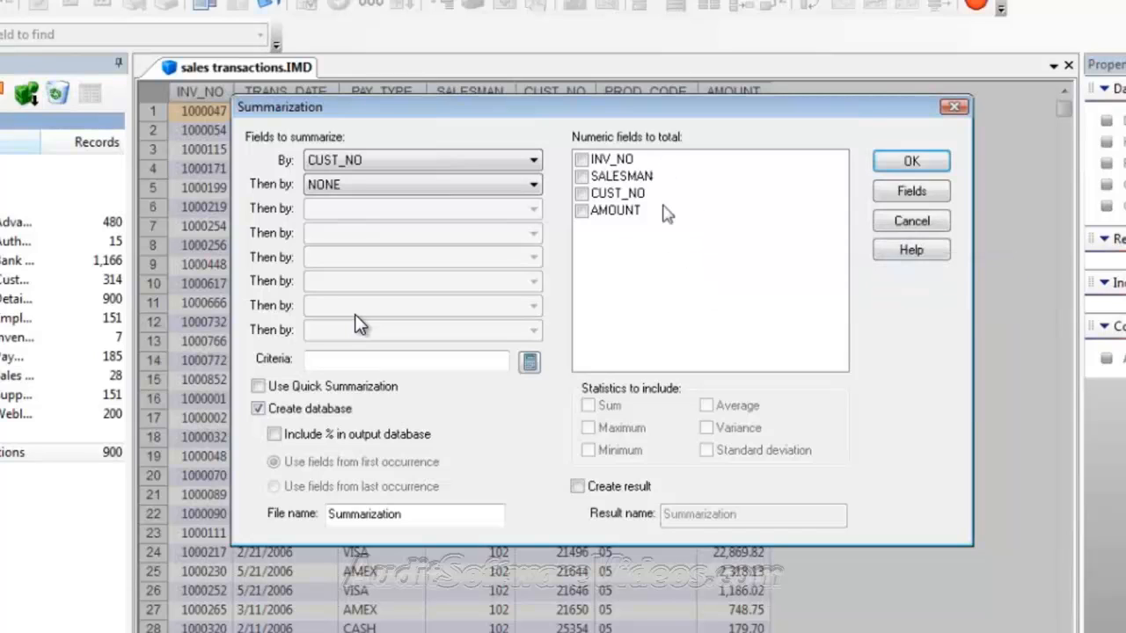
pyautogui.click(583, 212)
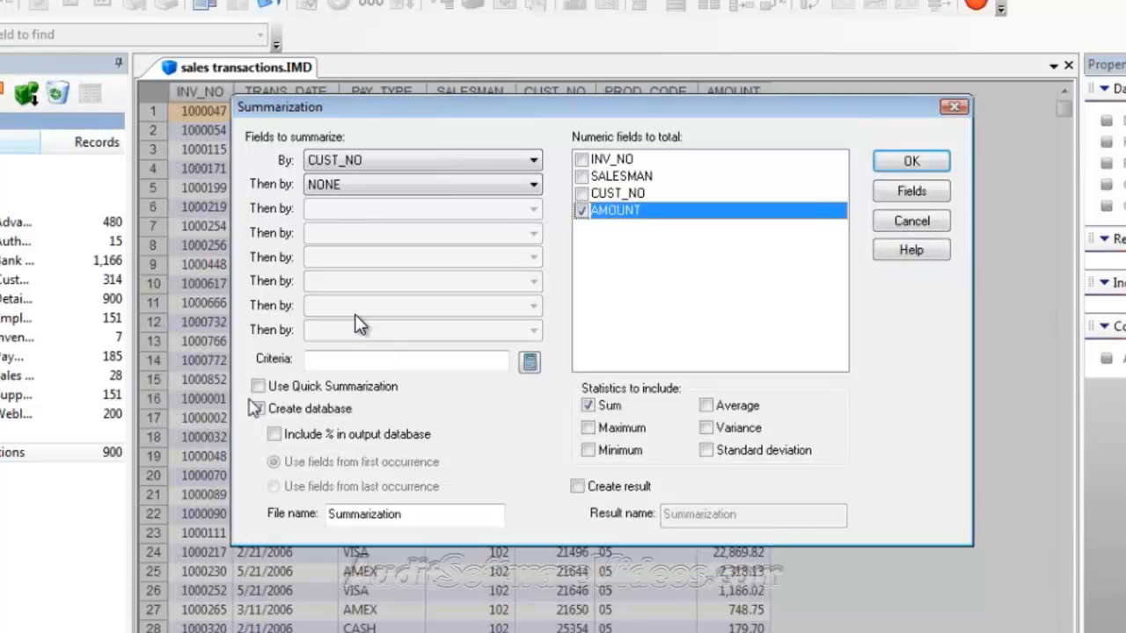
pyautogui.click(257, 409)
# Name the output 'Summarized transactions' and run the summarization
pyautogui.click(428, 515)
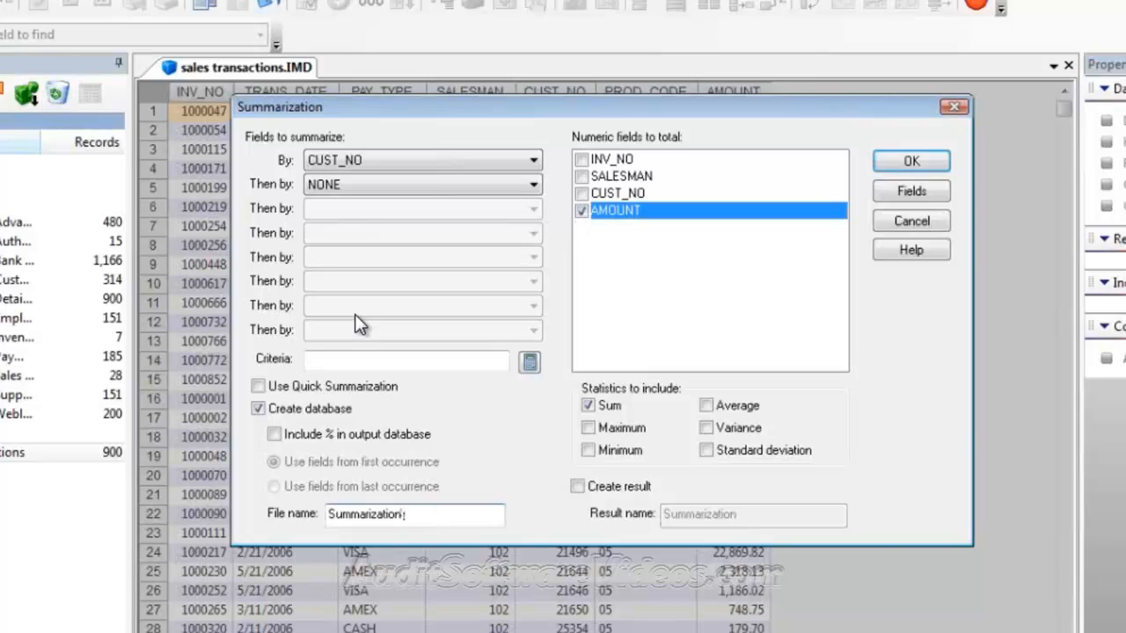
pyautogui.press('BackSpace')
pyautogui.press('BackSpace')
pyautogui.press('BackSpace')
pyautogui.press('BackSpace')
pyautogui.press('BackSpace')
pyautogui.press('BackSpace')
pyautogui.write('ed transactions')
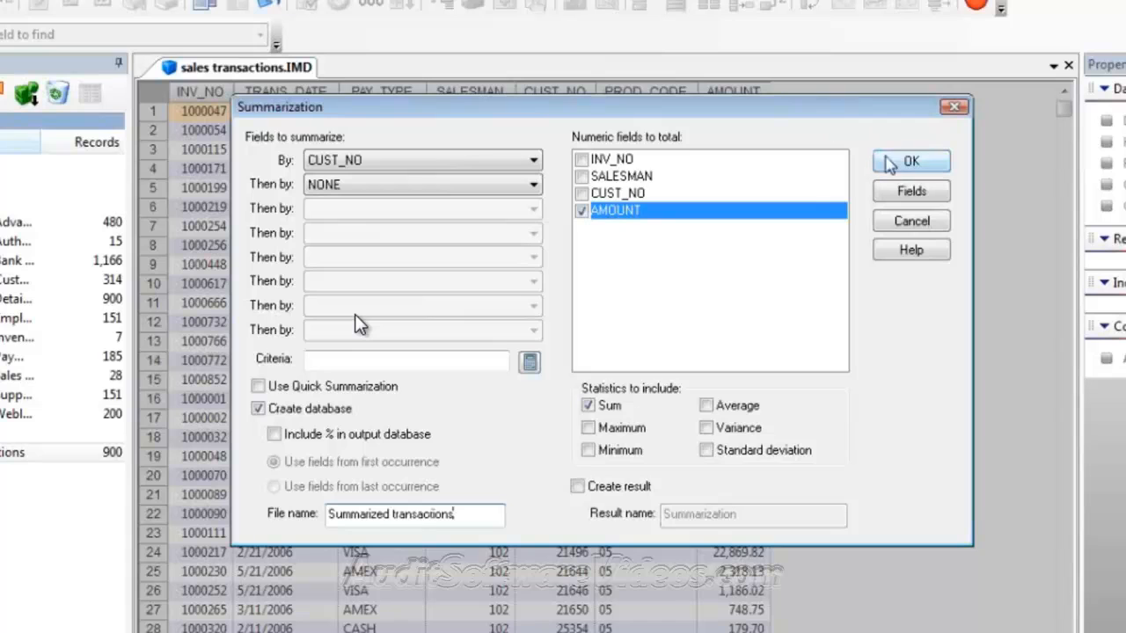
pyautogui.click(898, 160)
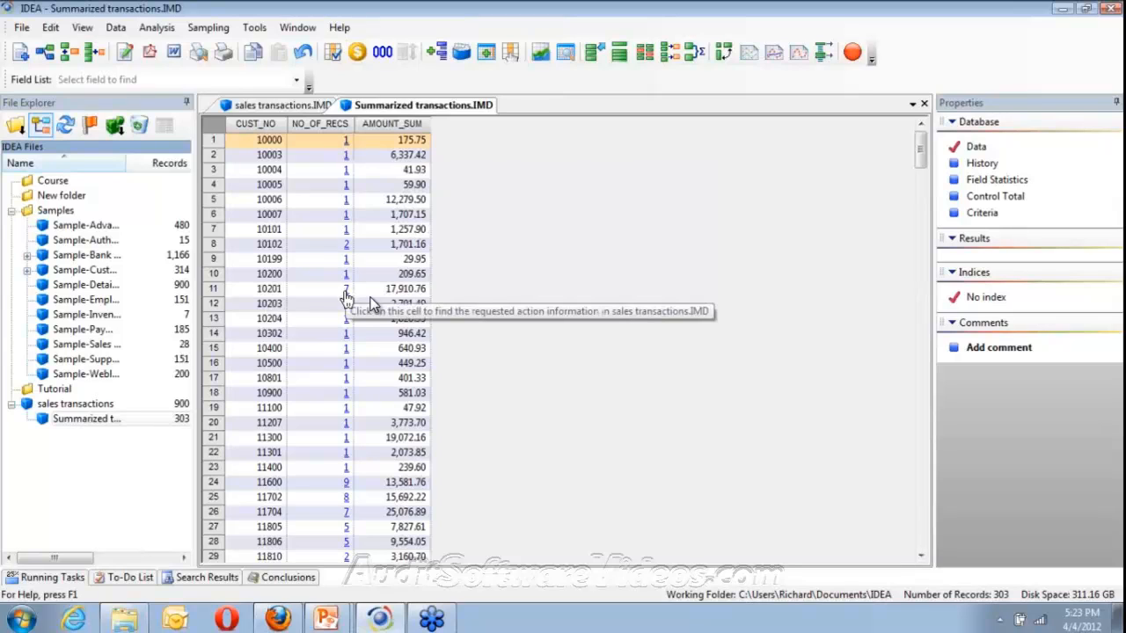
# Preview the seven transactions behind customer 10201's record count, then close the preview
pyautogui.click(346, 291)
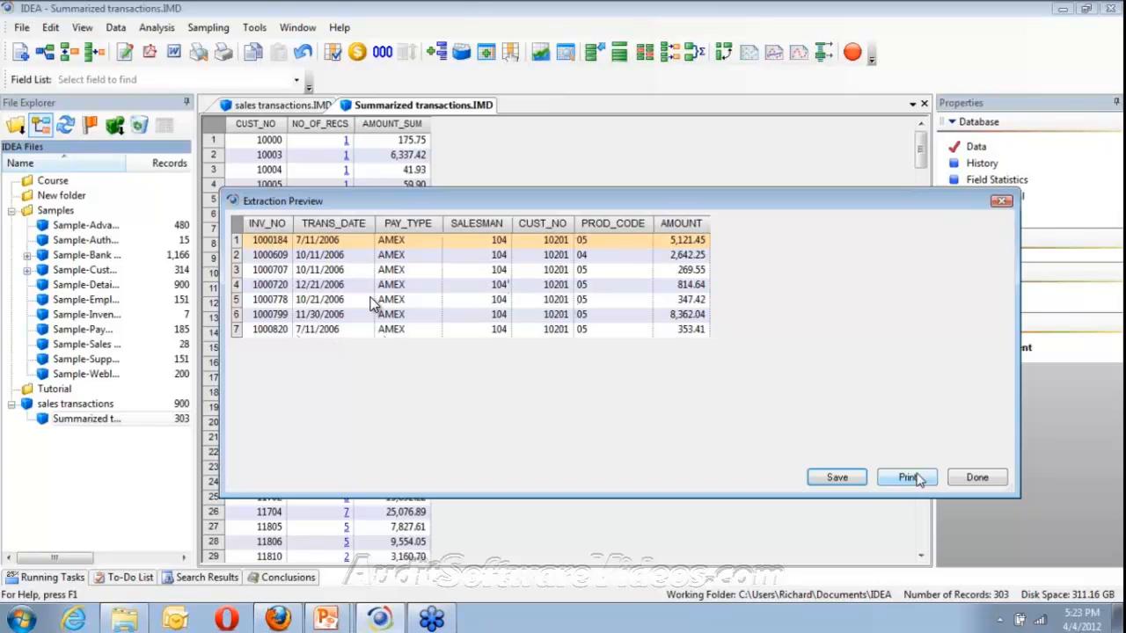
pyautogui.click(977, 479)
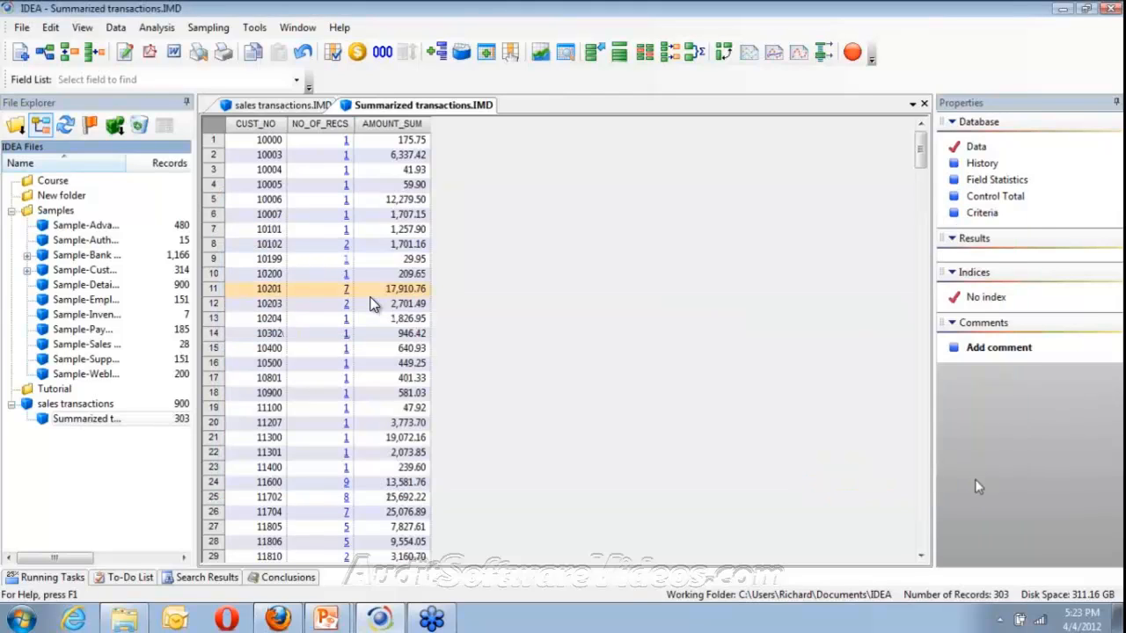
pyautogui.click(346, 486)
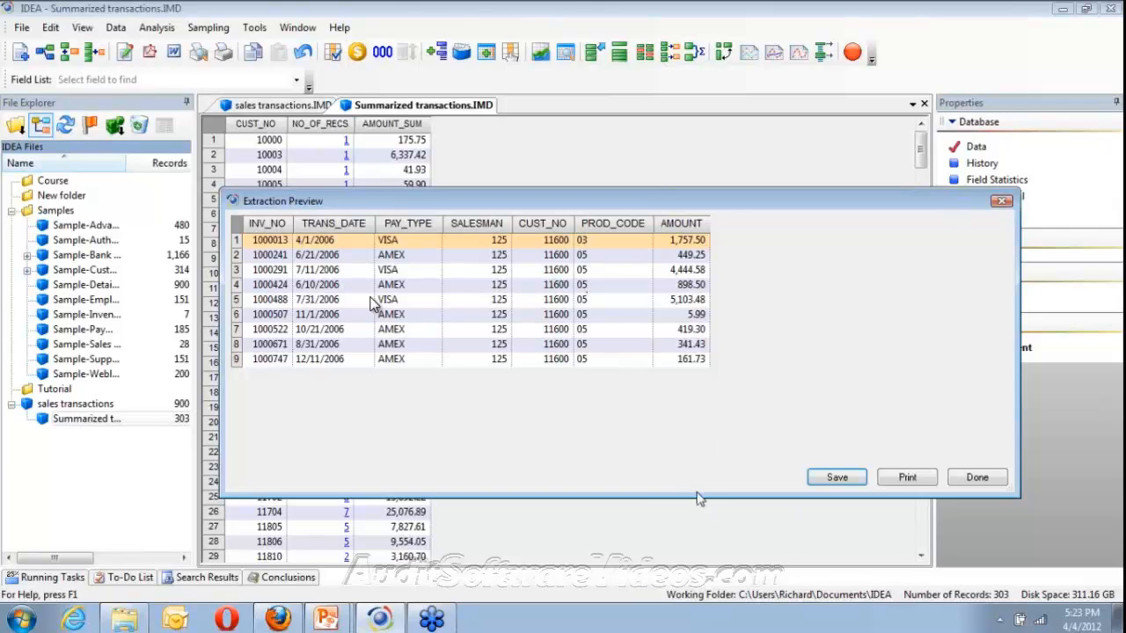
pyautogui.click(978, 478)
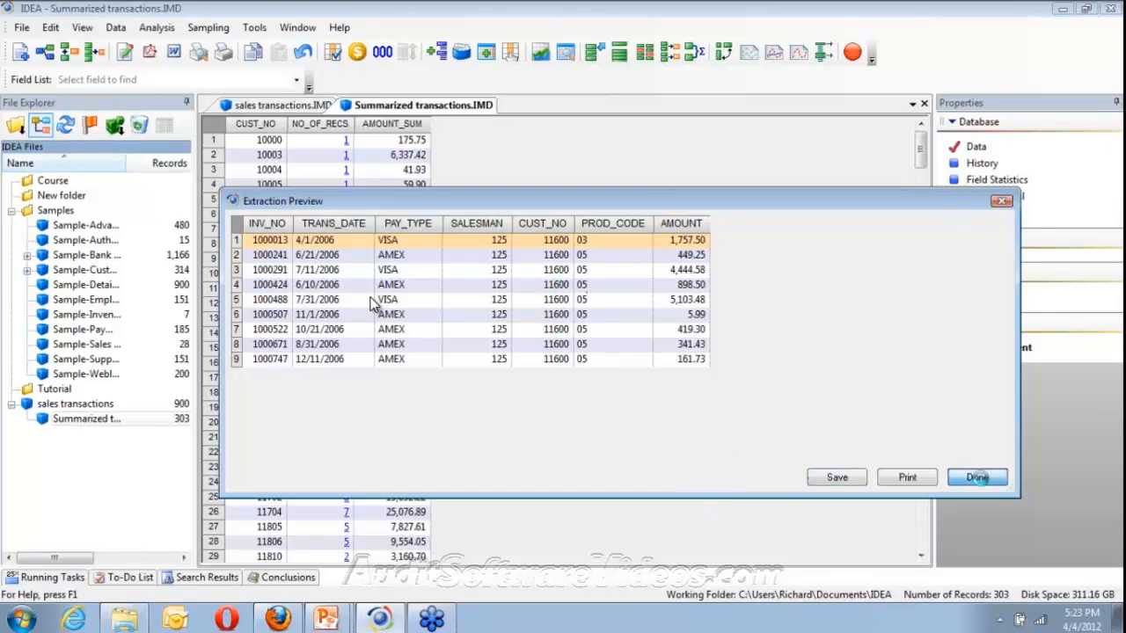
pyautogui.click(347, 144)
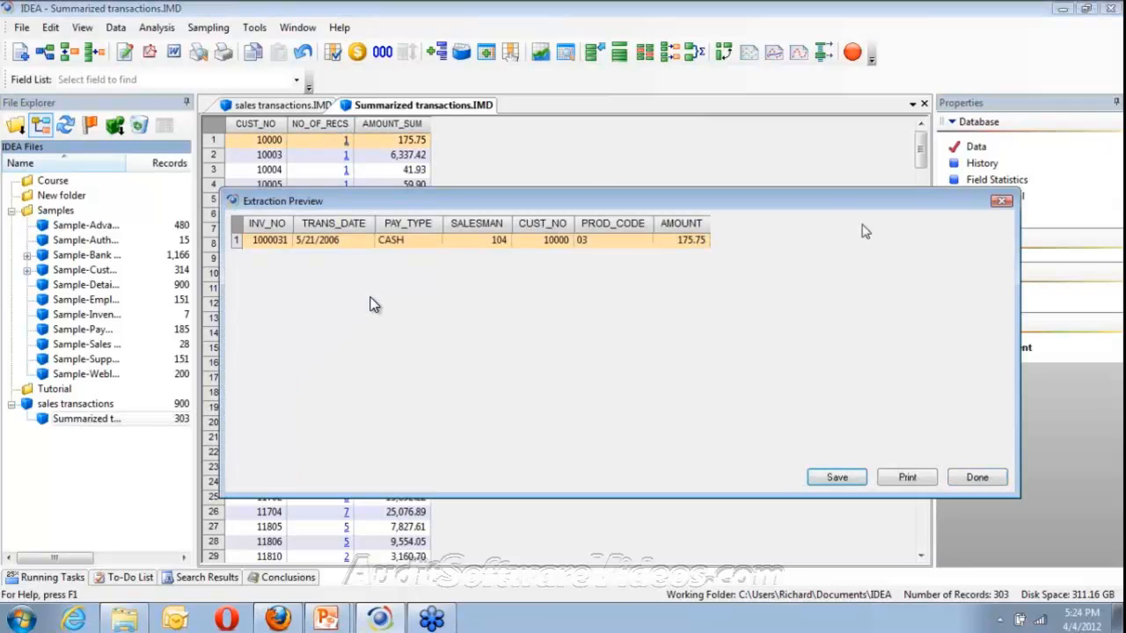
pyautogui.click(978, 477)
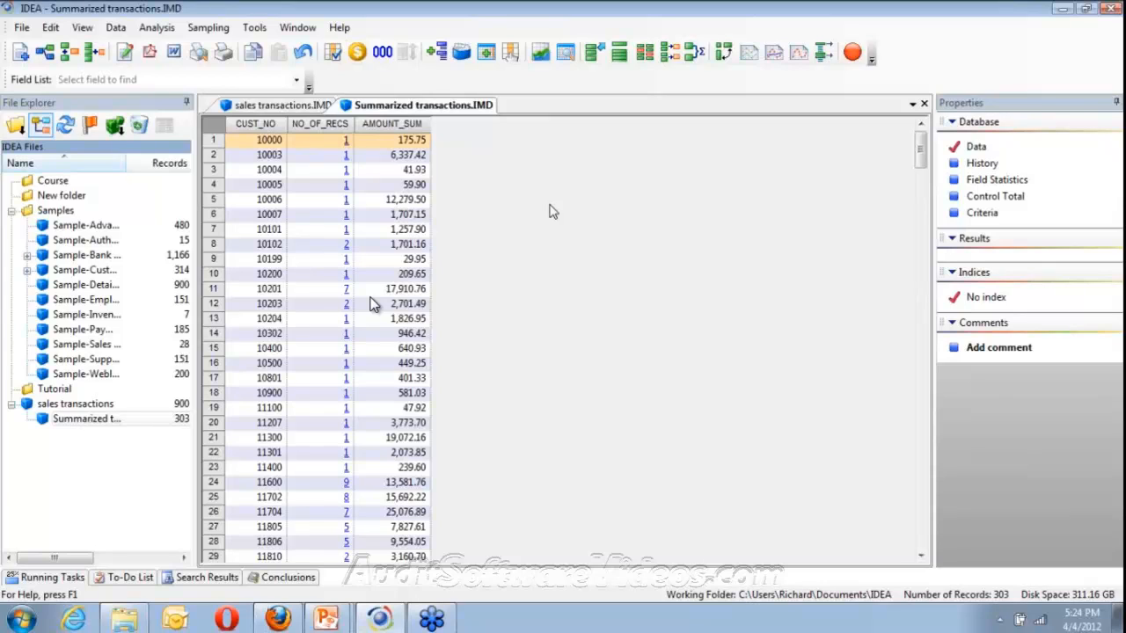
# Display field statistics for Summarized transactions, creating statistics for all fields
pyautogui.click(976, 181)
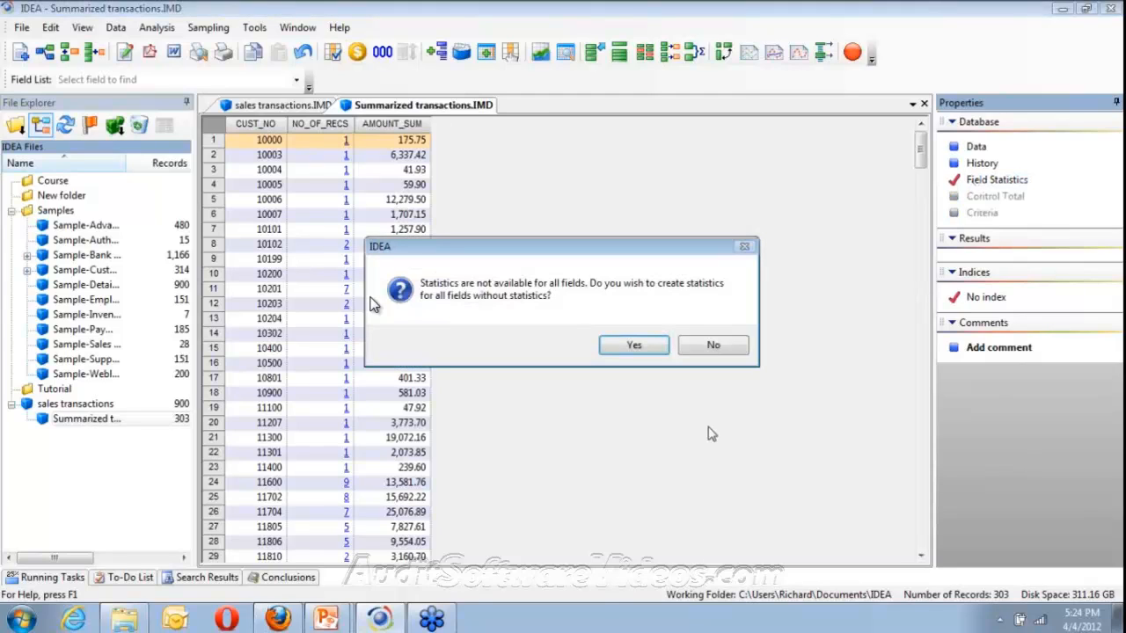
pyautogui.click(655, 346)
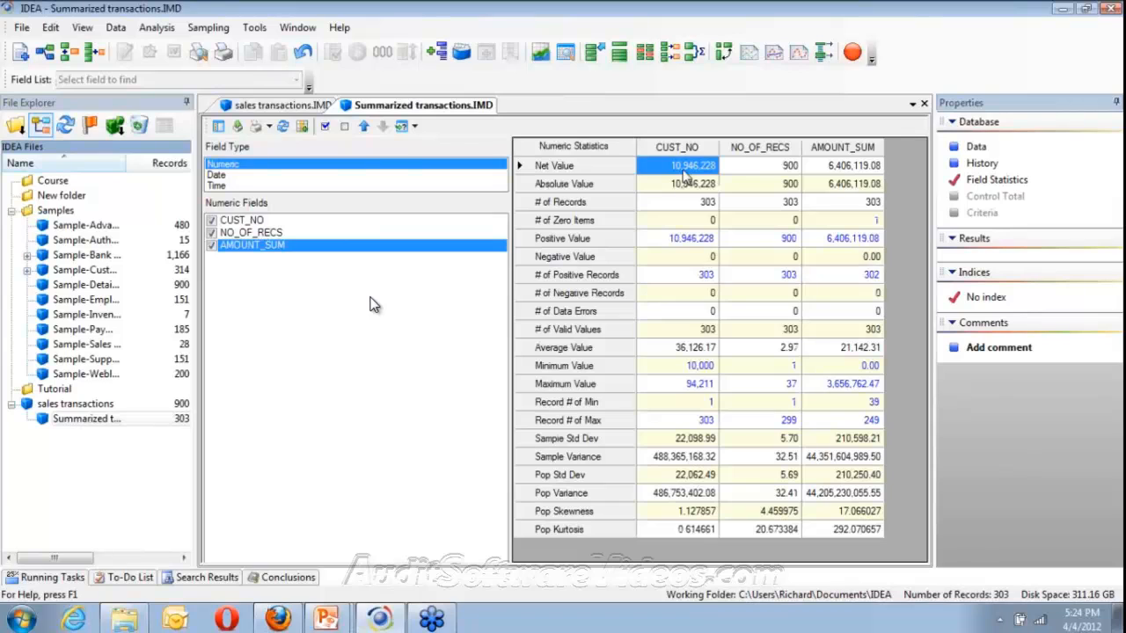
# Untick CUST_NO and NO_OF_RECS so only AMOUNT_SUM statistics are shown
pyautogui.click(211, 223)
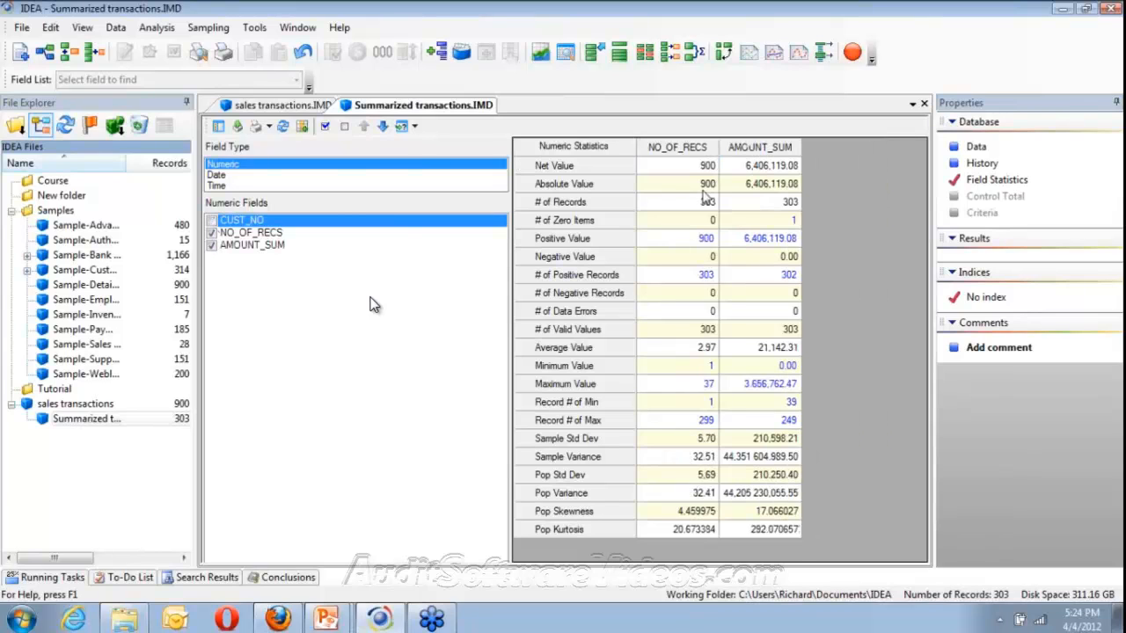
pyautogui.click(214, 233)
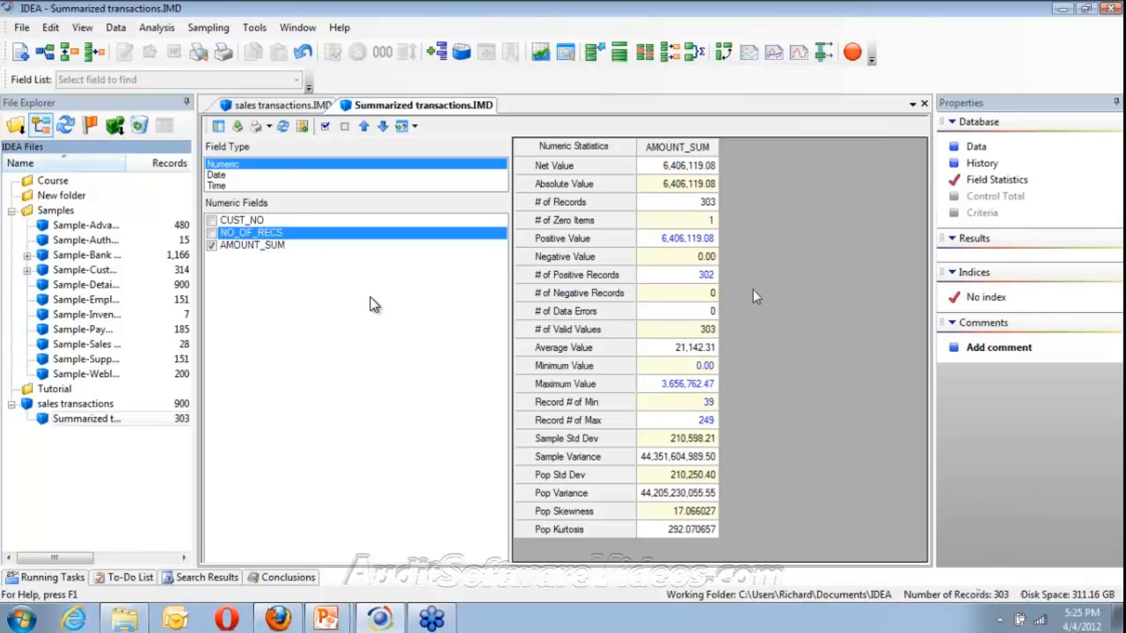
pyautogui.click(712, 225)
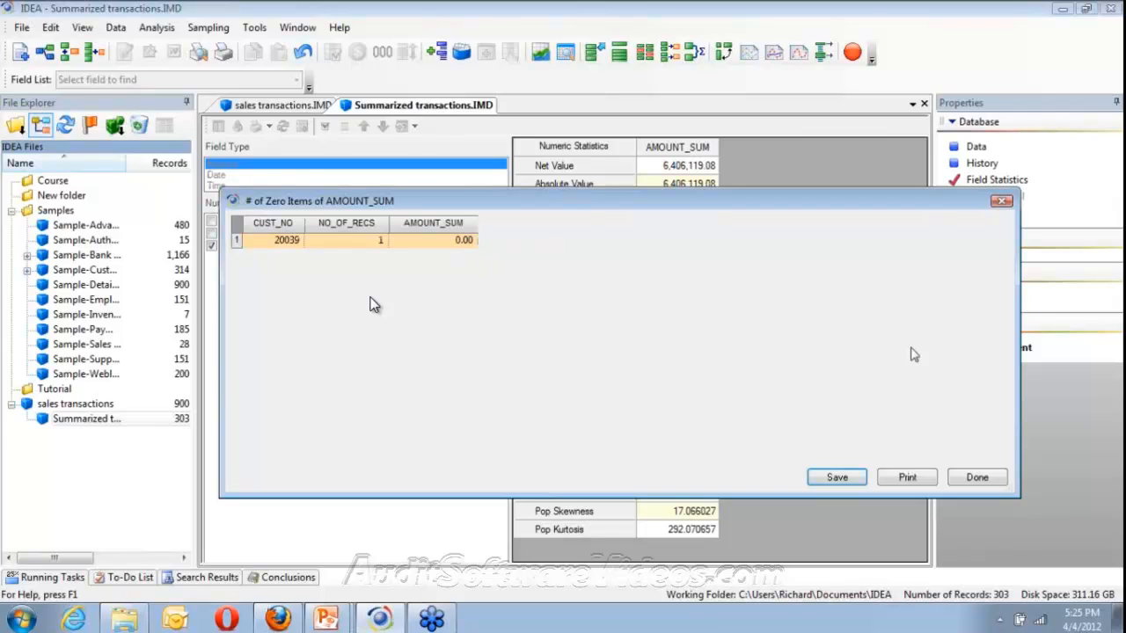
pyautogui.click(998, 481)
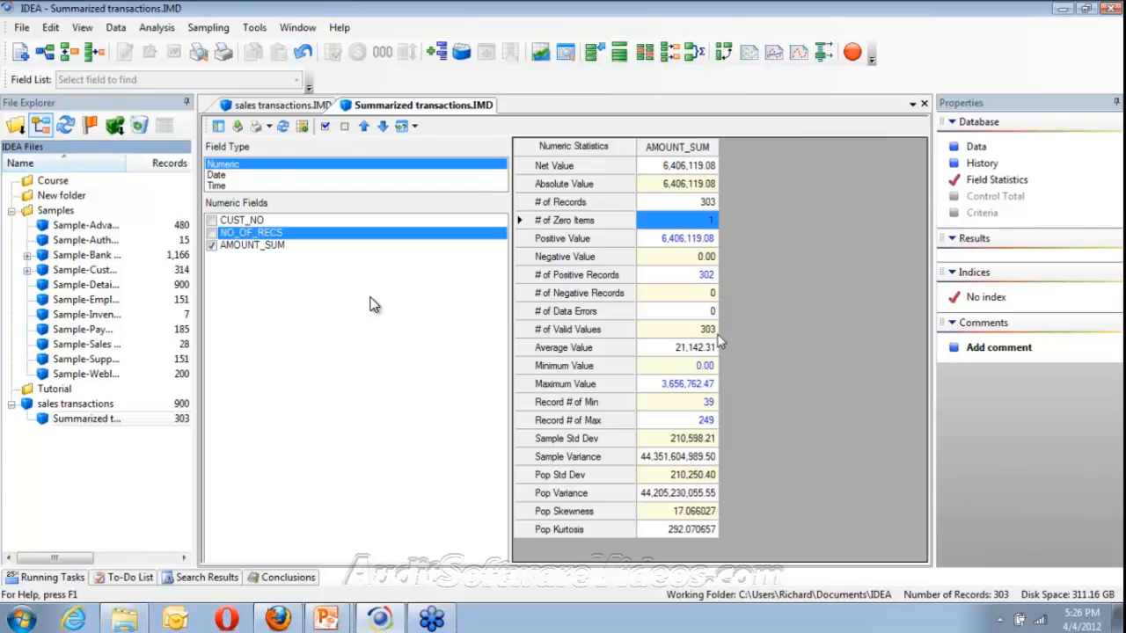
pyautogui.click(689, 384)
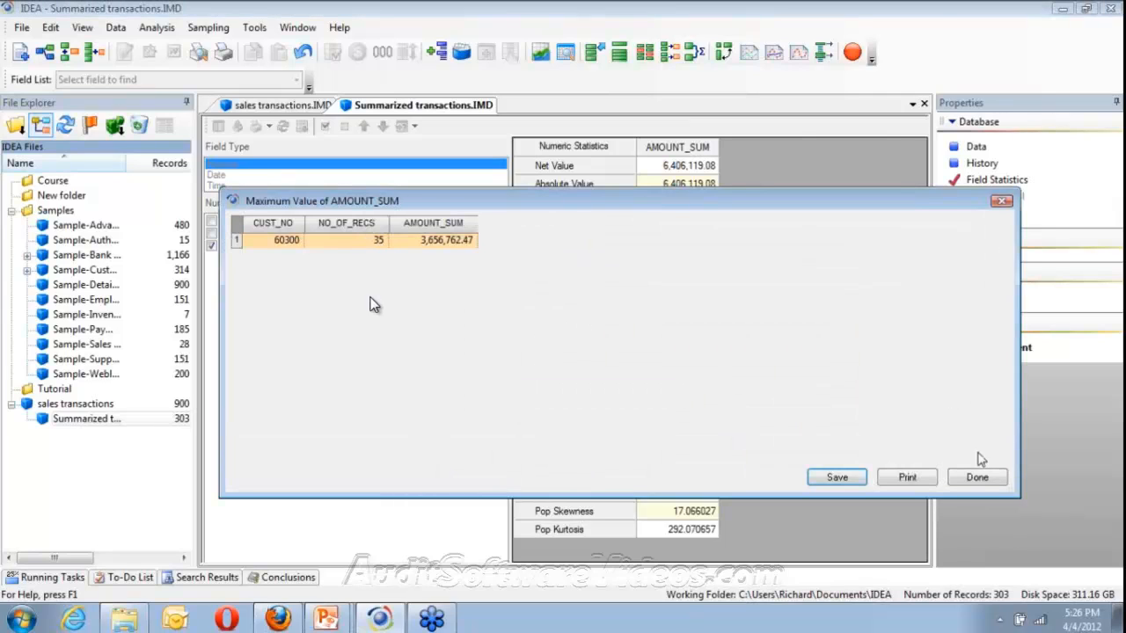
pyautogui.click(978, 477)
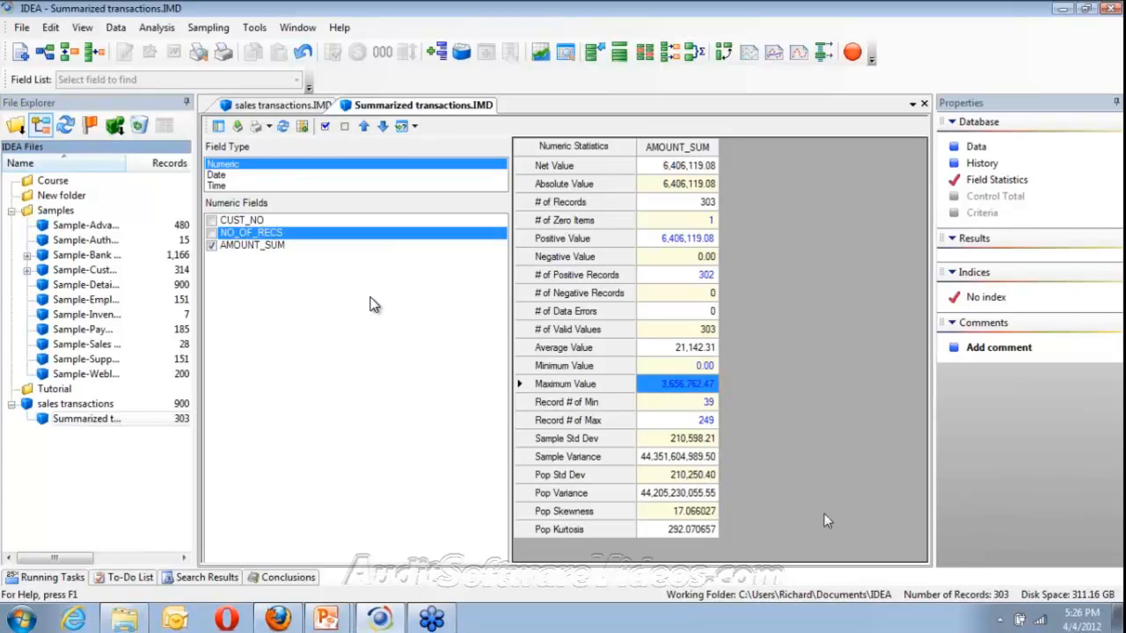
# Return to the Data view and select the NO_OF_RECS cell in row 11
pyautogui.click(974, 149)
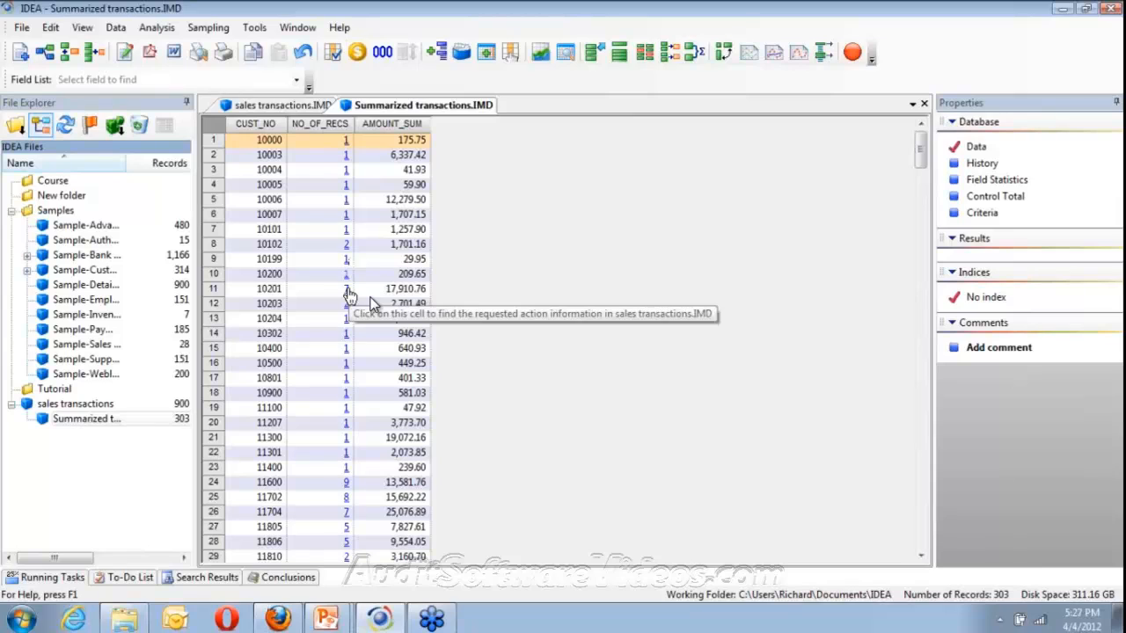
pyautogui.click(348, 291)
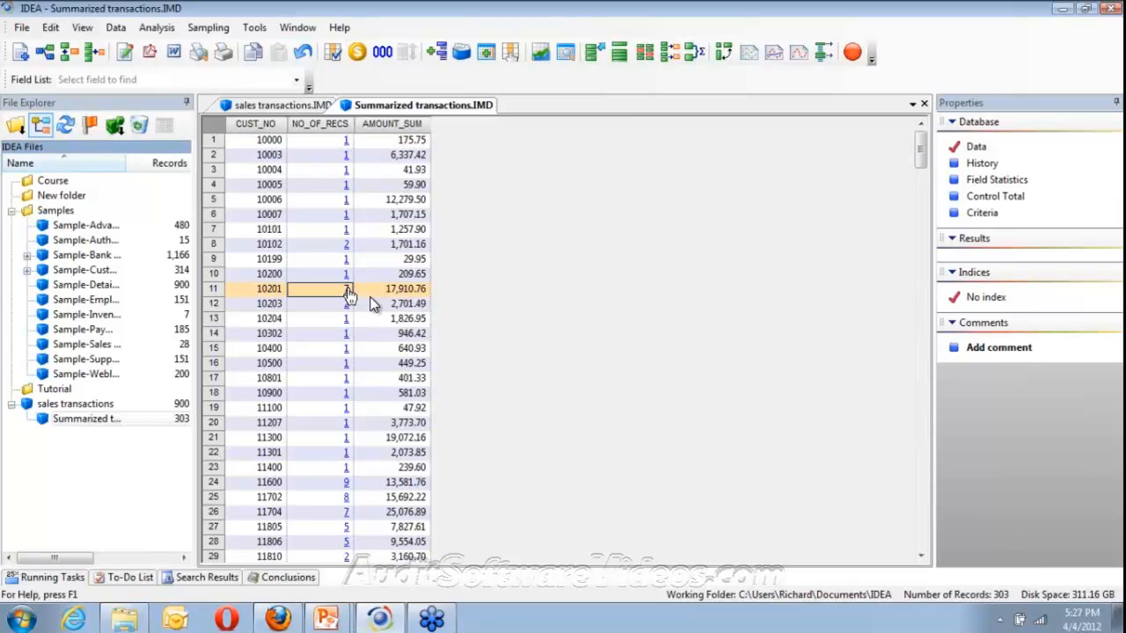
# Show Net, Absolute, Minimum and Maximum value statistic rows above the records
pyautogui.rightClick(371, 302)
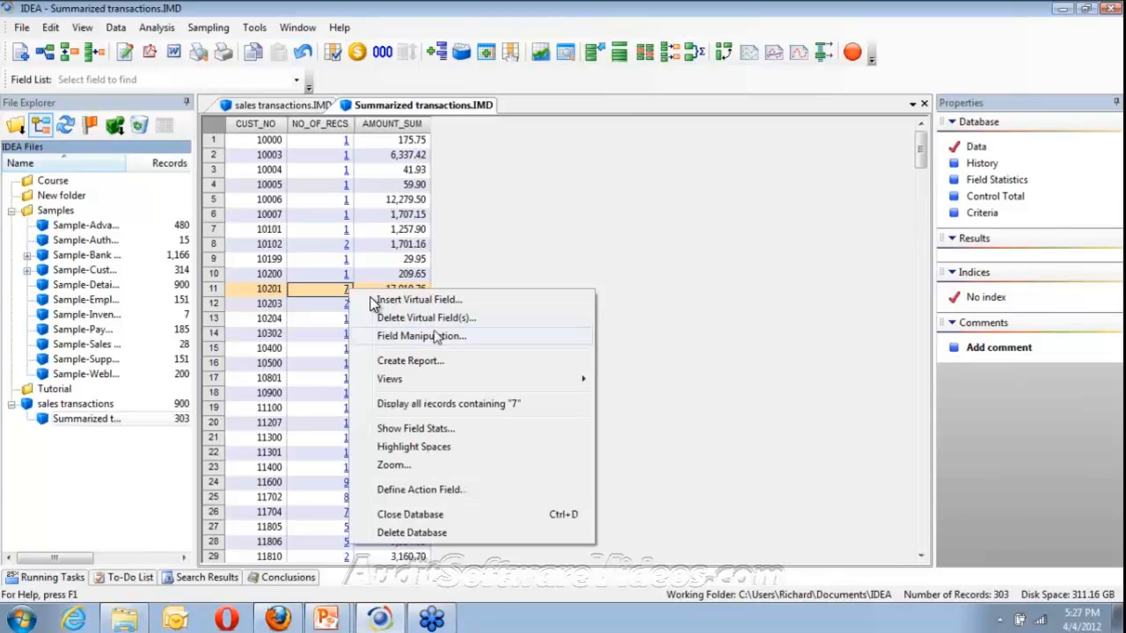
pyautogui.click(431, 438)
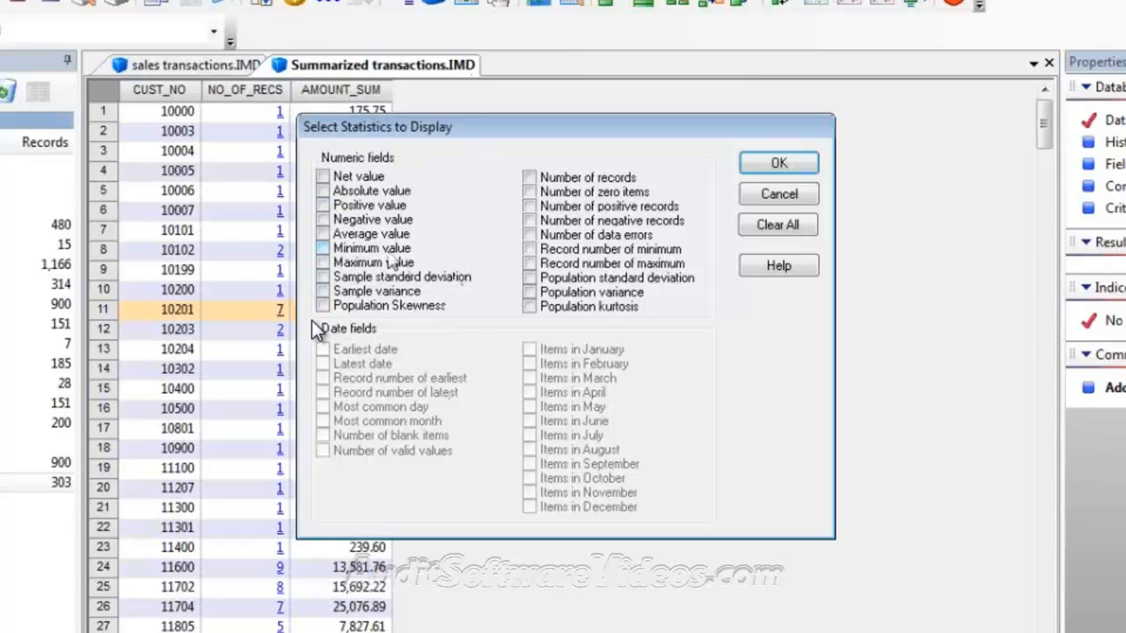
pyautogui.click(323, 177)
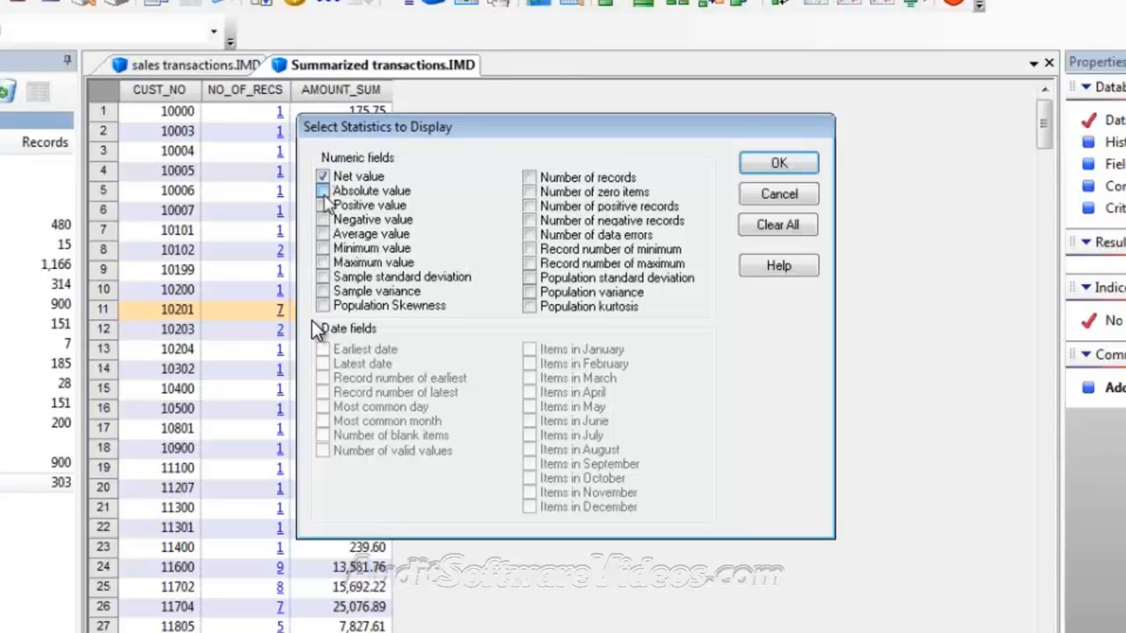
pyautogui.click(323, 191)
pyautogui.click(323, 249)
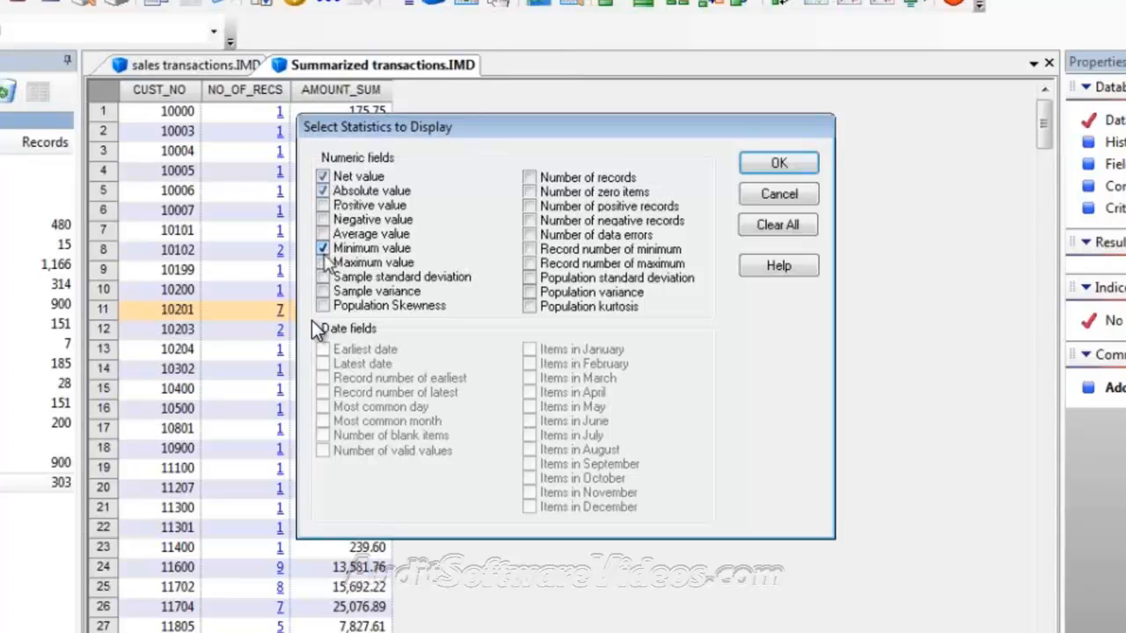
pyautogui.click(322, 263)
pyautogui.click(776, 164)
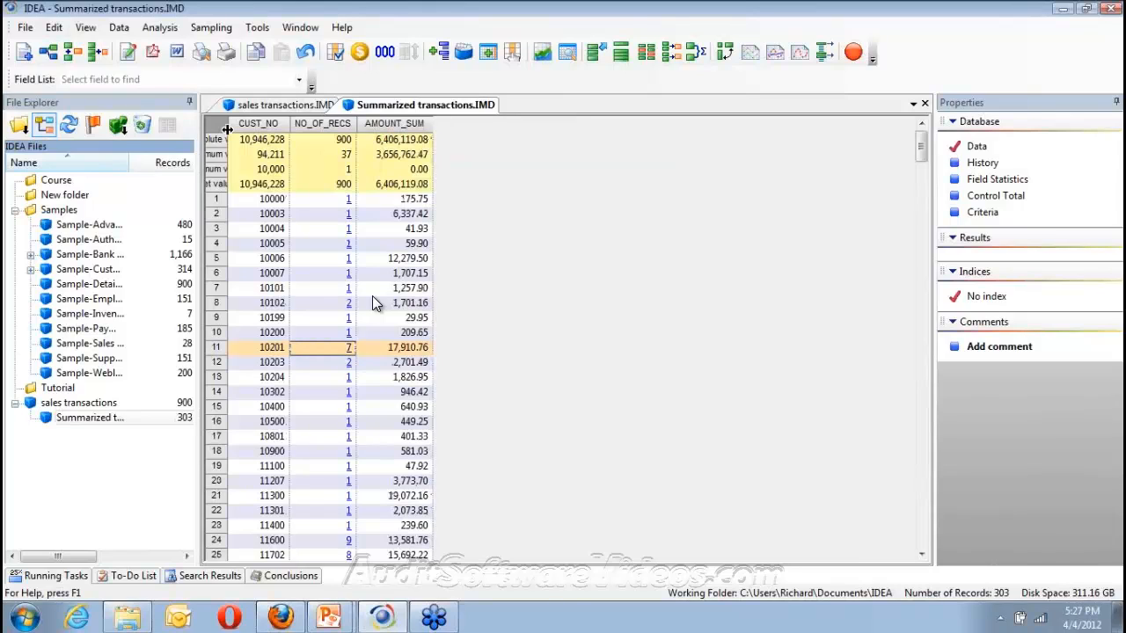
# Widen the row label column so the statistic names read in full
pyautogui.moveTo(227, 129); pyautogui.dragTo(234, 129)
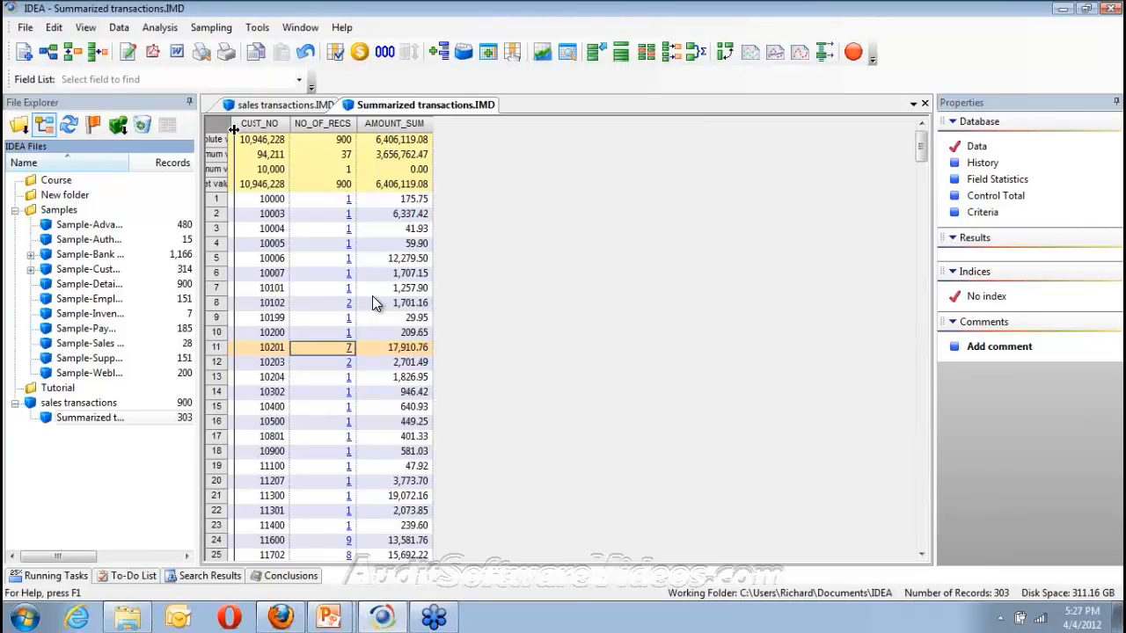
pyautogui.moveTo(233, 129); pyautogui.dragTo(366, 111)
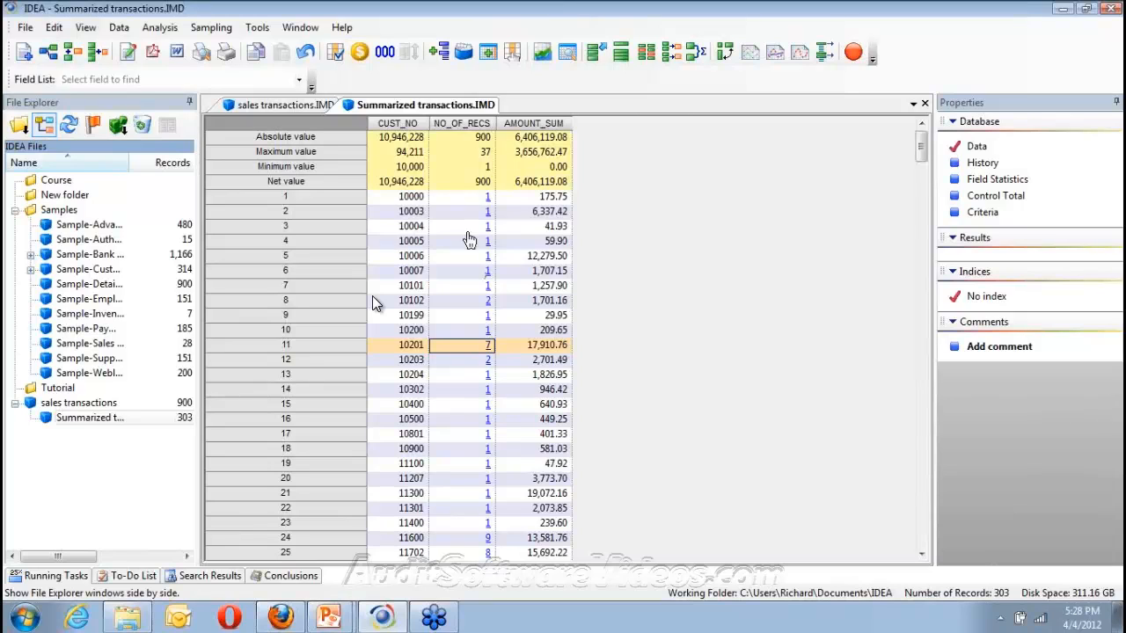
pyautogui.click(484, 272)
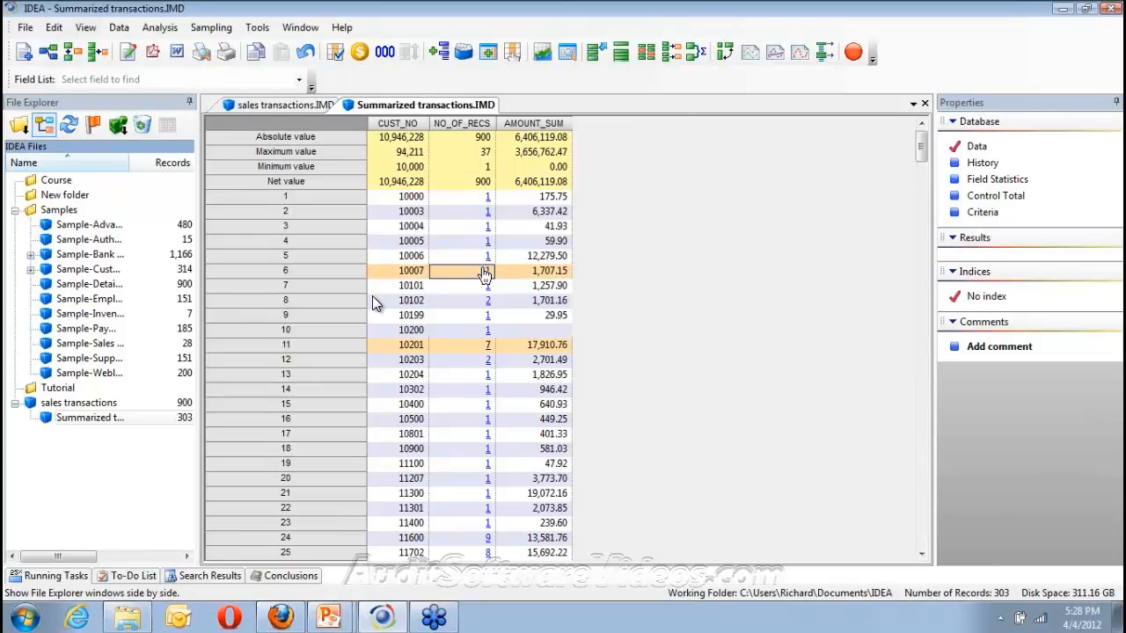
pyautogui.rightClick(483, 272)
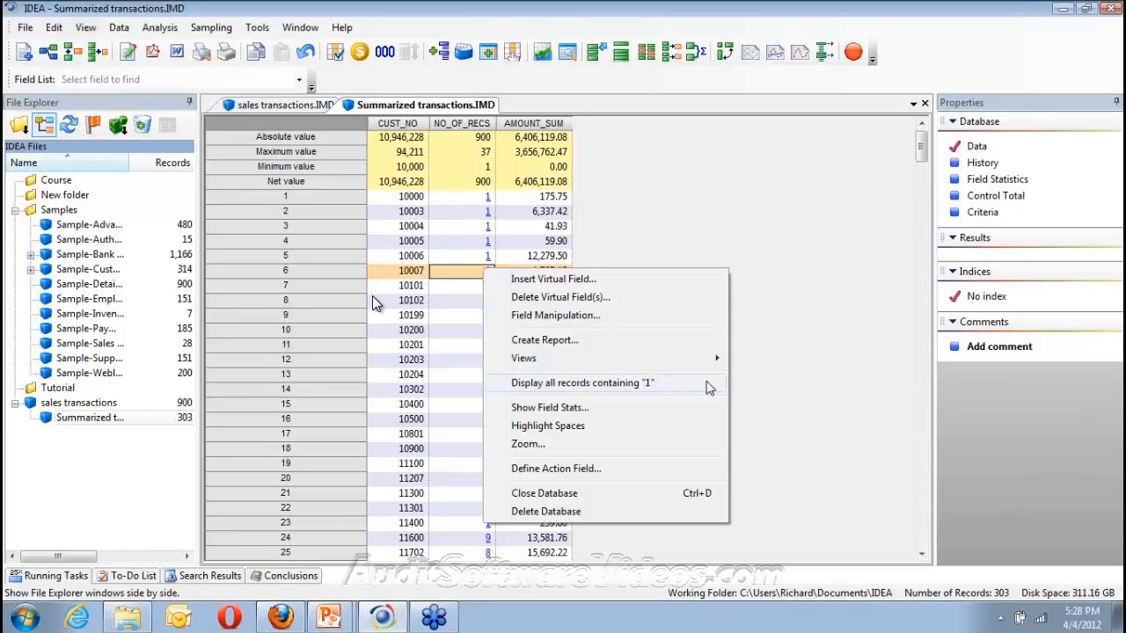
# Clear all statistics in Show Field Stats so only the records remain
pyautogui.click(551, 408)
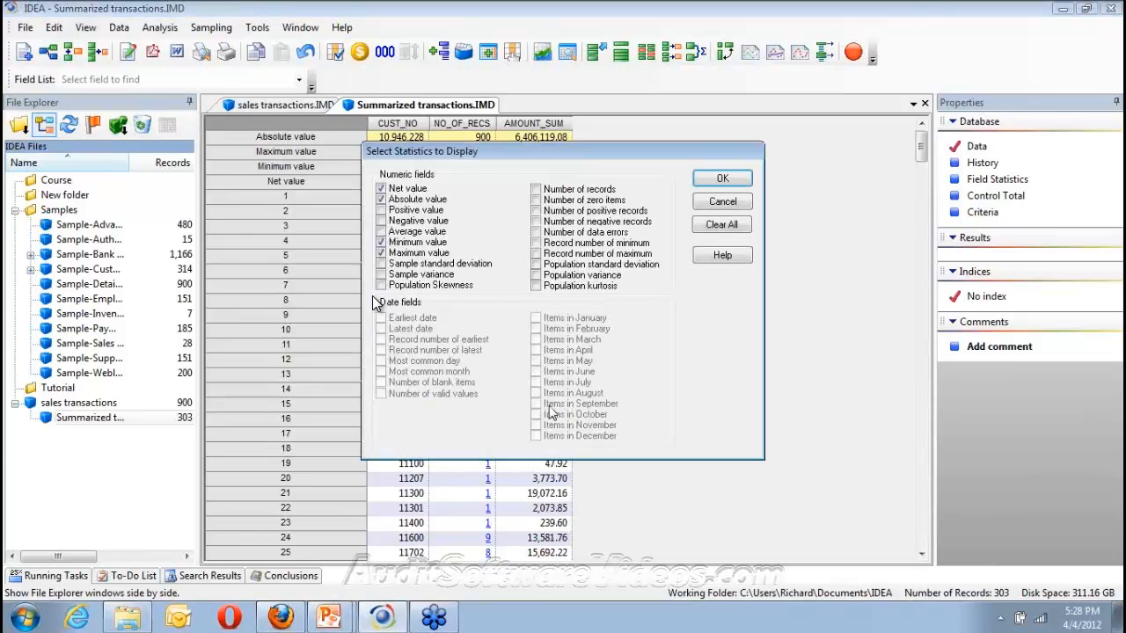
pyautogui.click(719, 227)
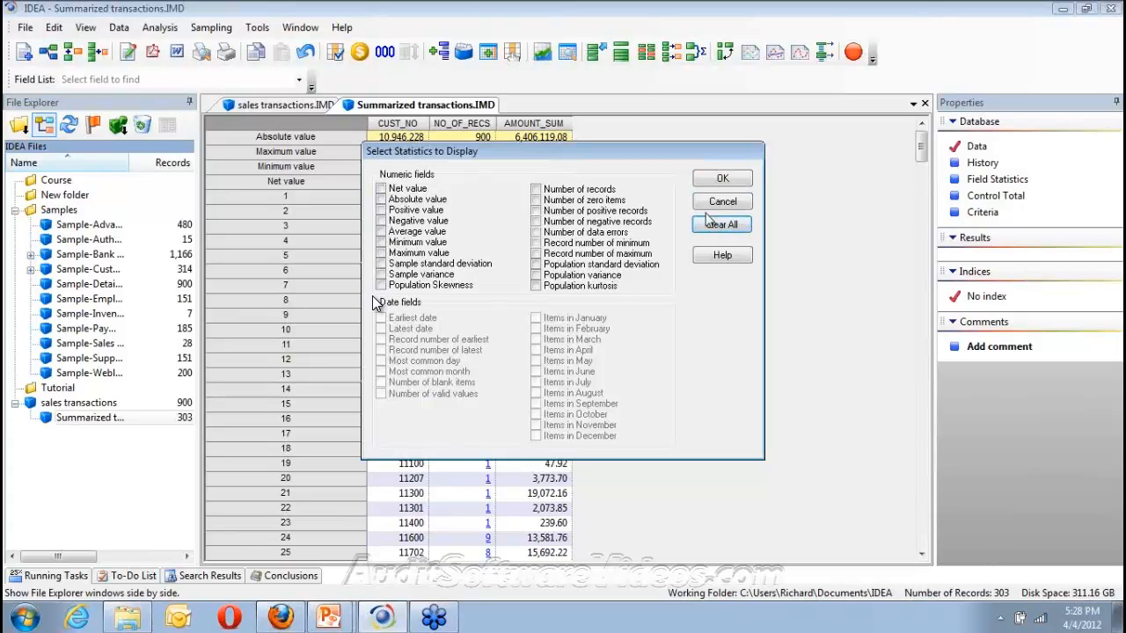
pyautogui.click(722, 180)
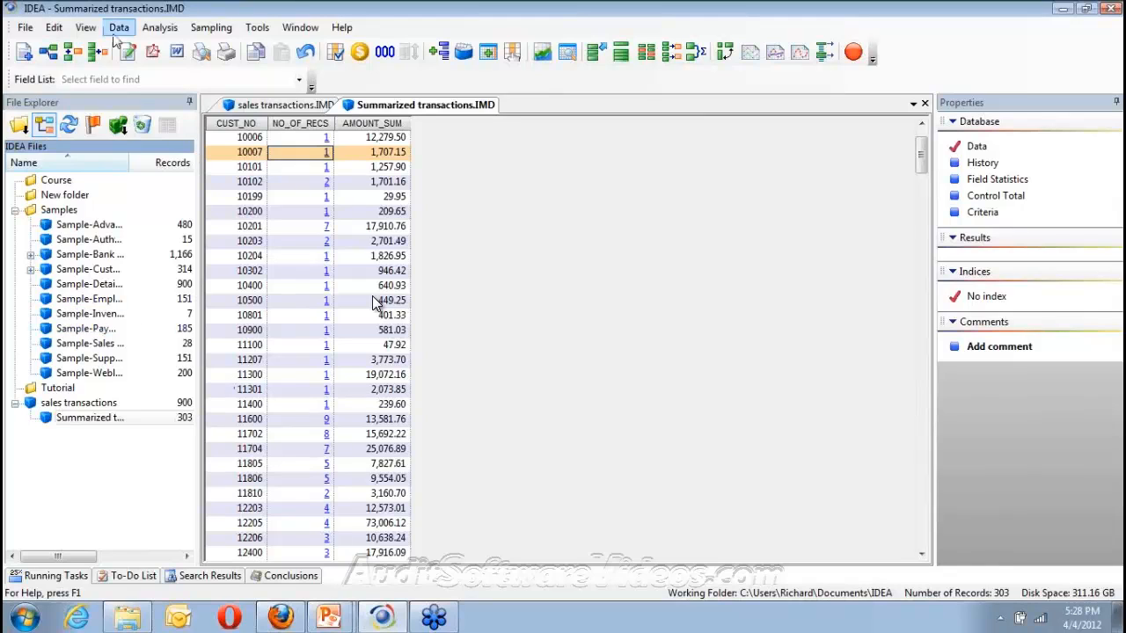
# Start a stratification on the NO_OF_RECS field with an increment of 5000
pyautogui.click(160, 29)
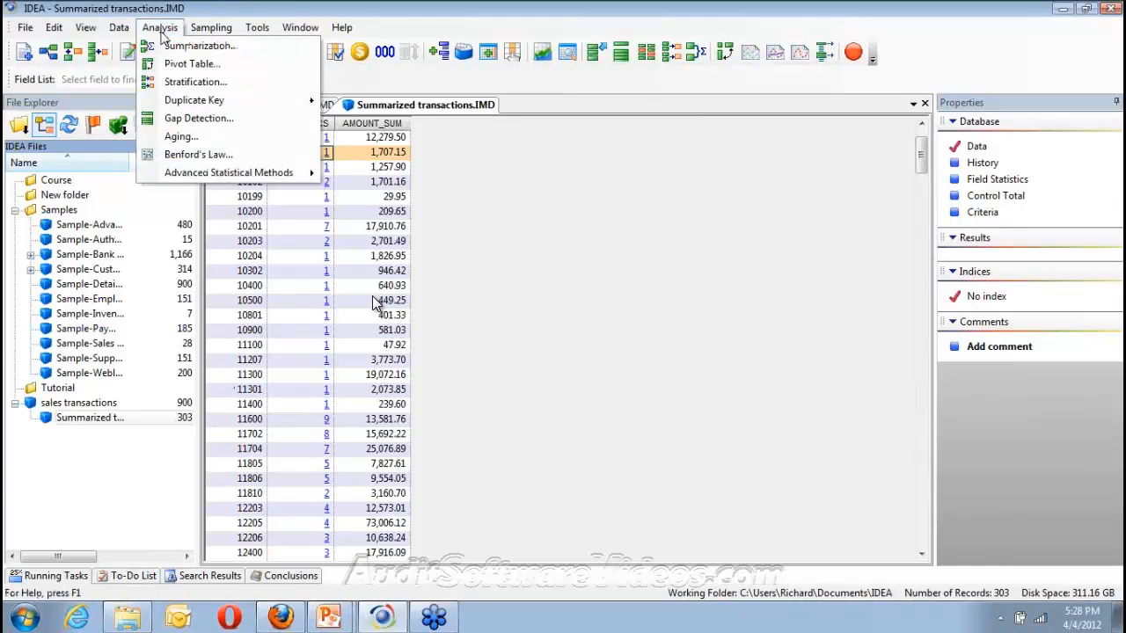
pyautogui.click(187, 83)
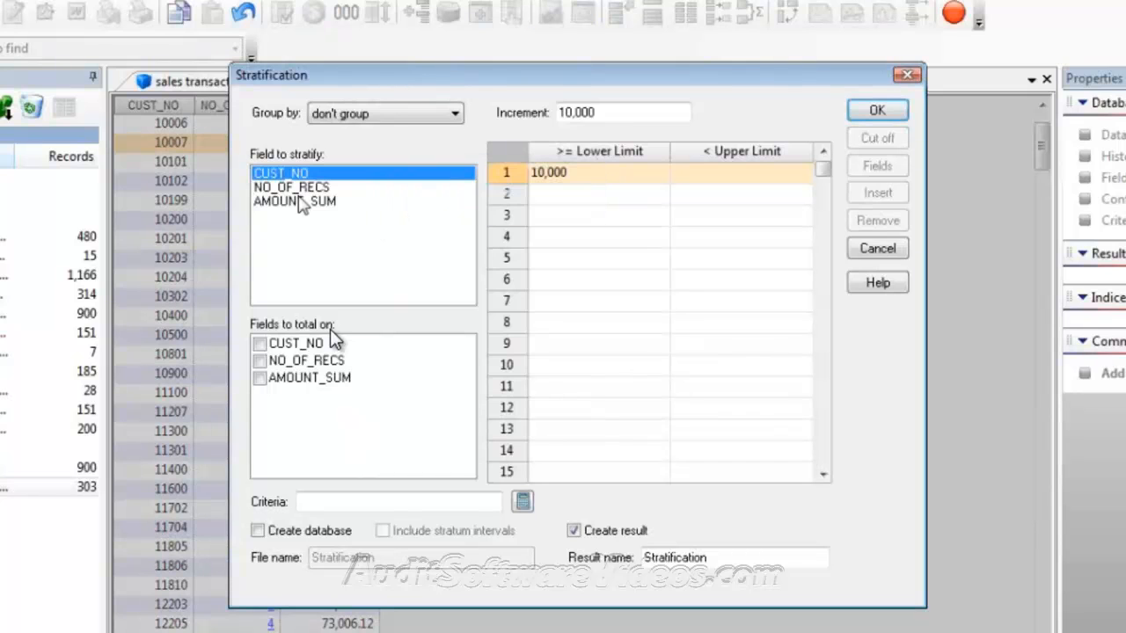
pyautogui.click(299, 192)
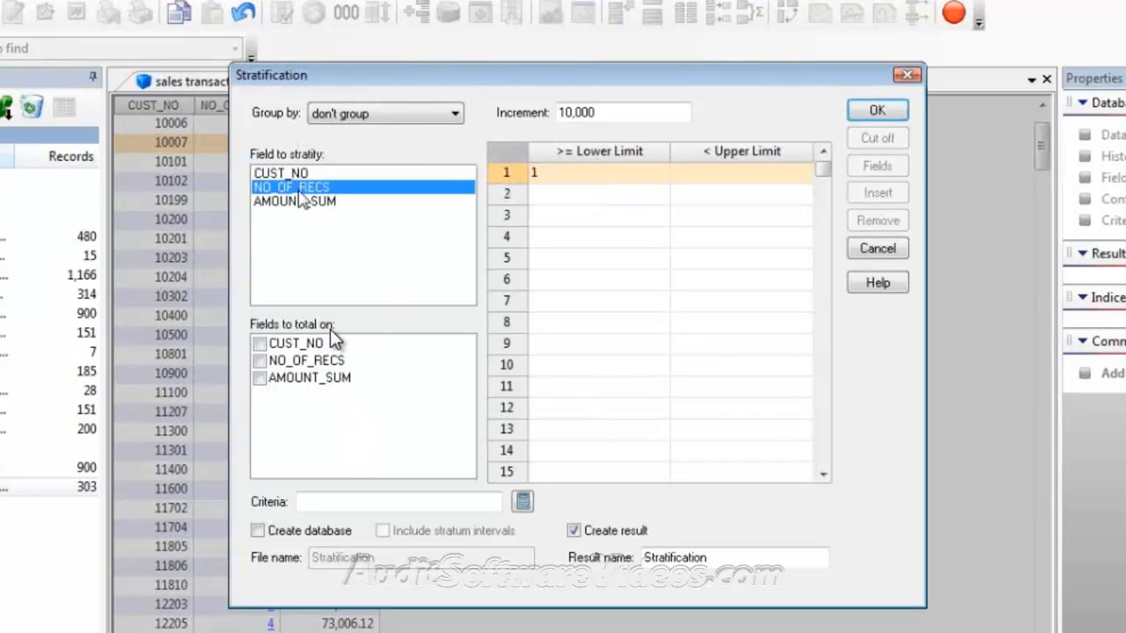
pyautogui.click(569, 113)
pyautogui.press('BackSpace')
pyautogui.press('BackSpace')
pyautogui.write('5000')
# Fill in six 5,000-wide NO_OF_RECS strata running from 1 up to 30,001
pyautogui.click(754, 179)
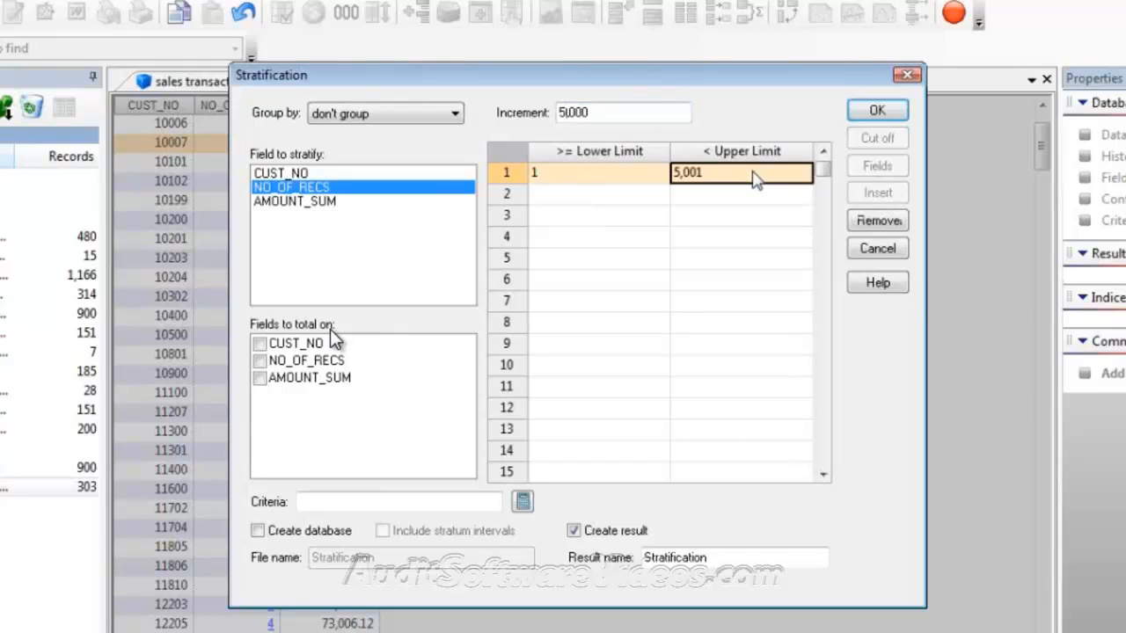
pyautogui.click(717, 199)
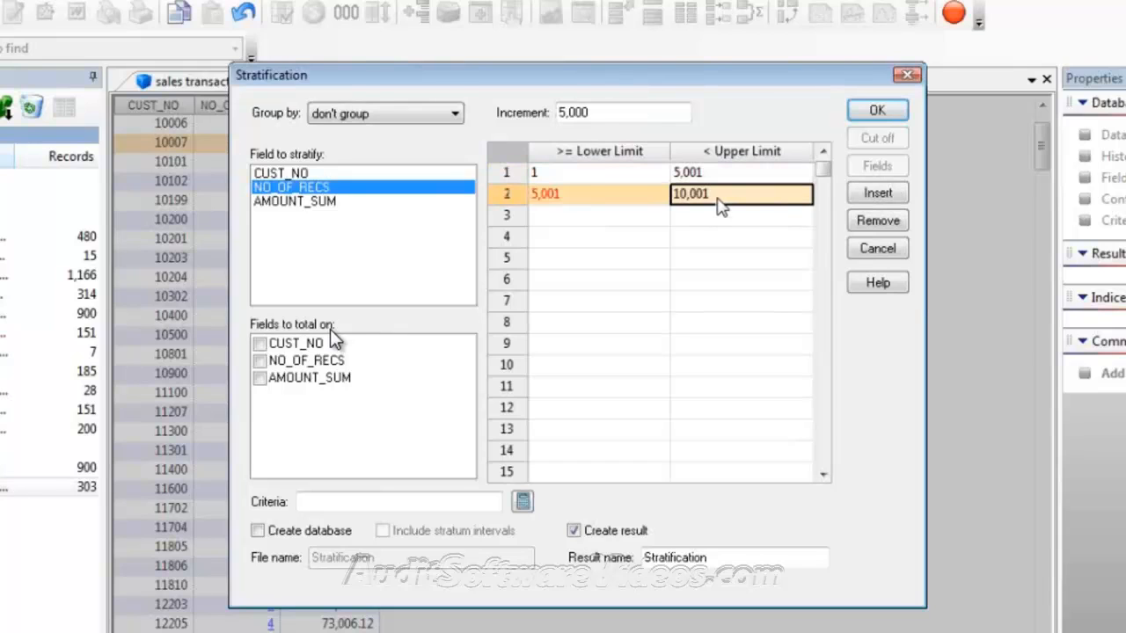
pyautogui.click(719, 218)
pyautogui.click(719, 238)
pyautogui.click(719, 259)
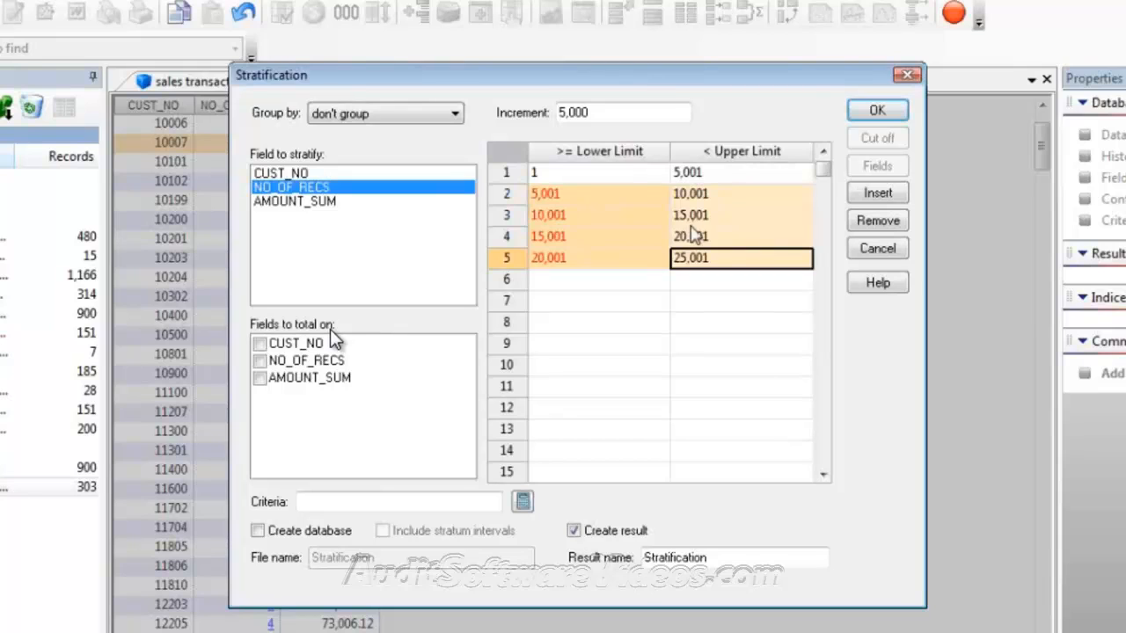
pyautogui.click(564, 113)
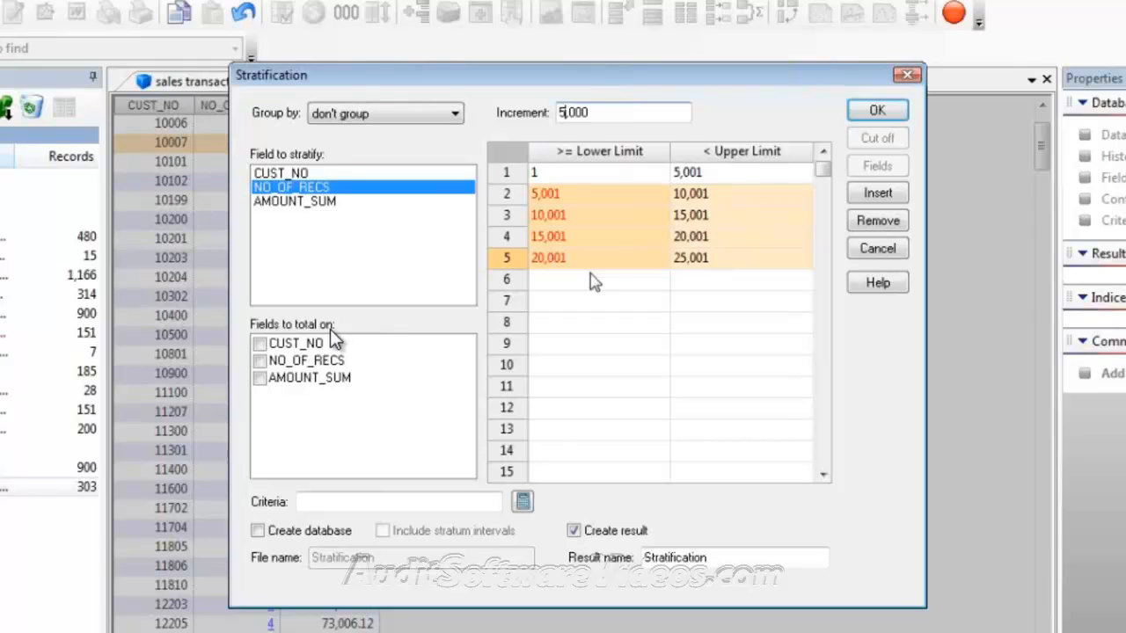
pyautogui.click(591, 280)
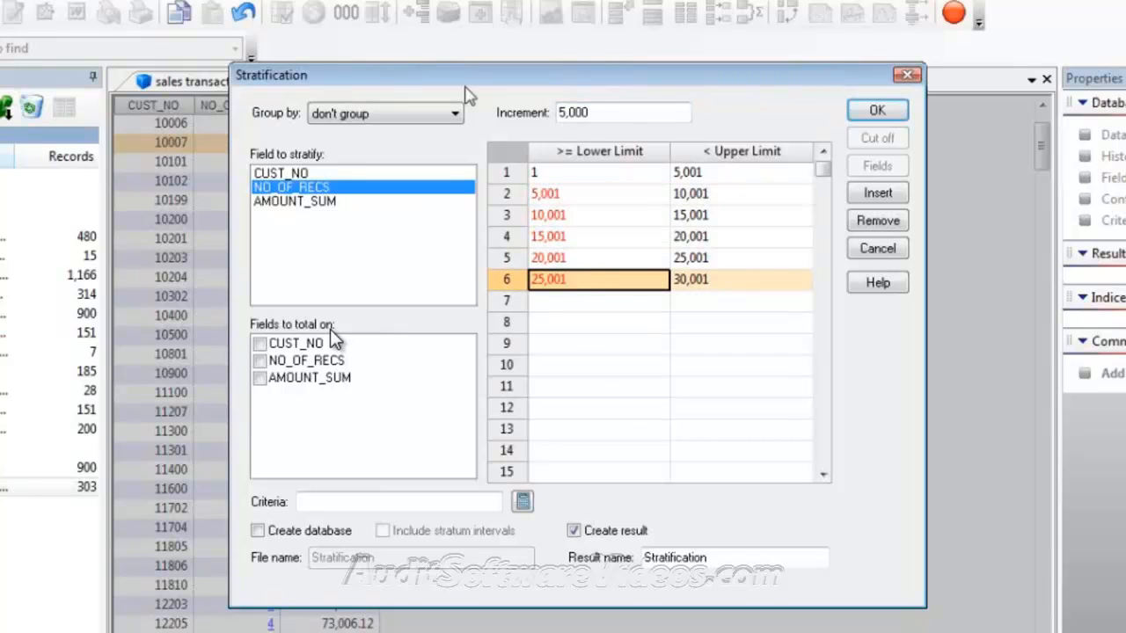
# Change the increment to 25,000 and delete the old 25,001–30,001 stratum
pyautogui.click(561, 113)
pyautogui.write('2')
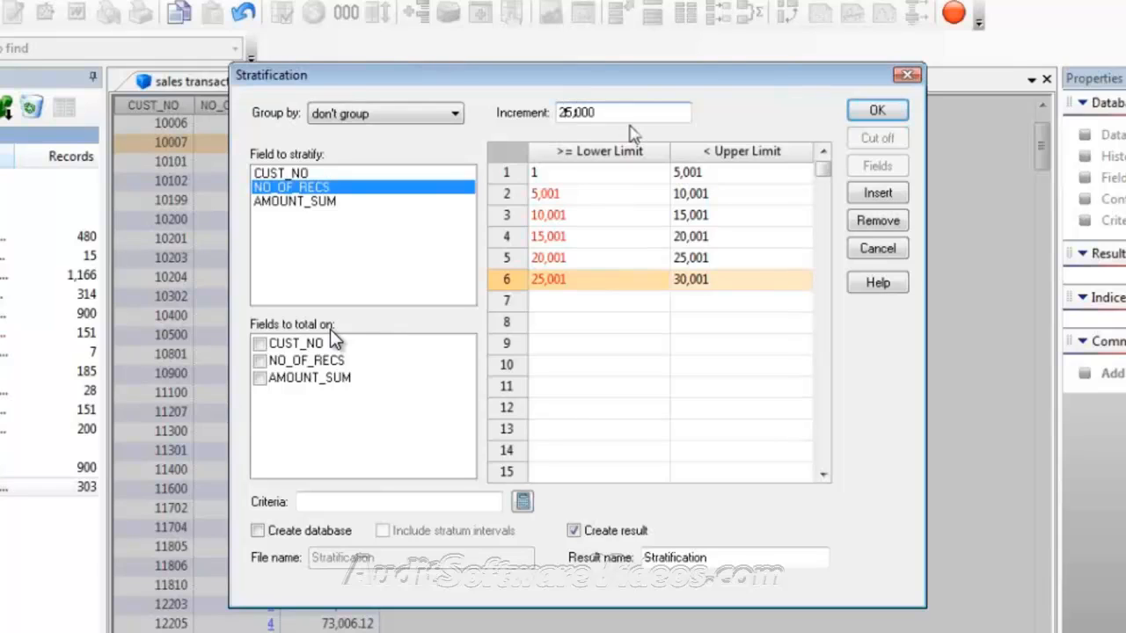
pyautogui.click(733, 289)
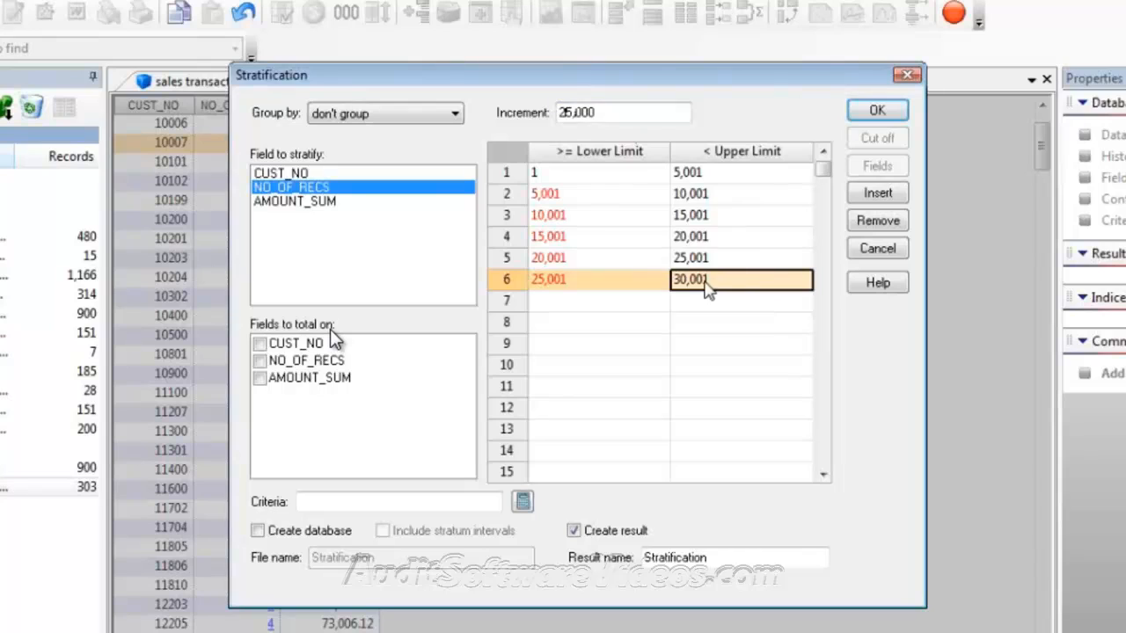
pyautogui.click(628, 116)
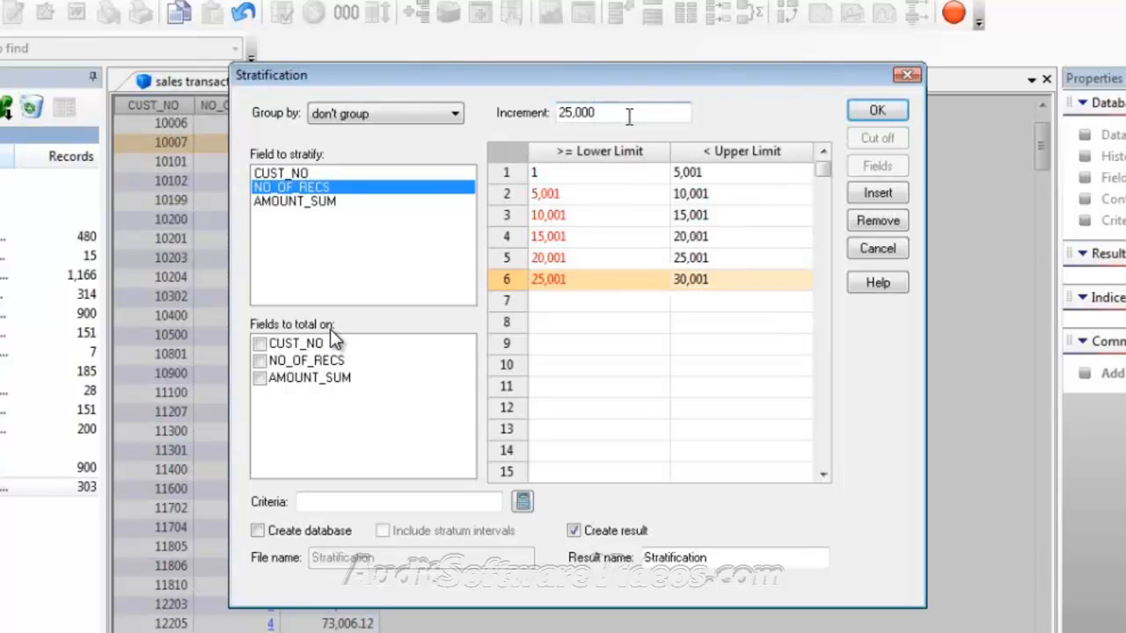
pyautogui.click(731, 262)
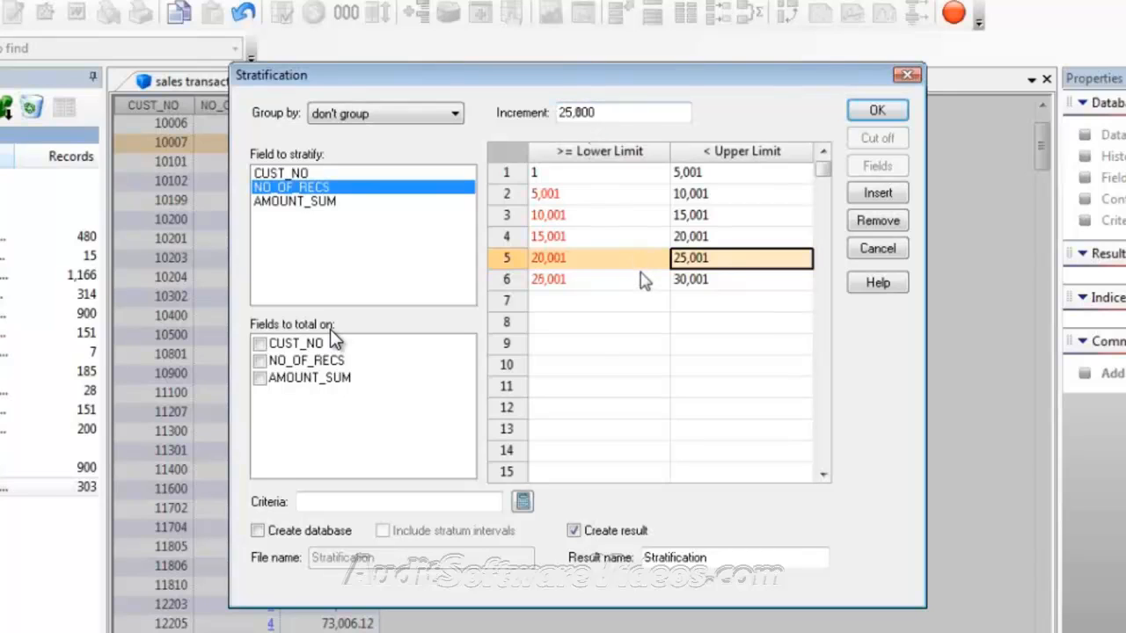
pyautogui.click(712, 281)
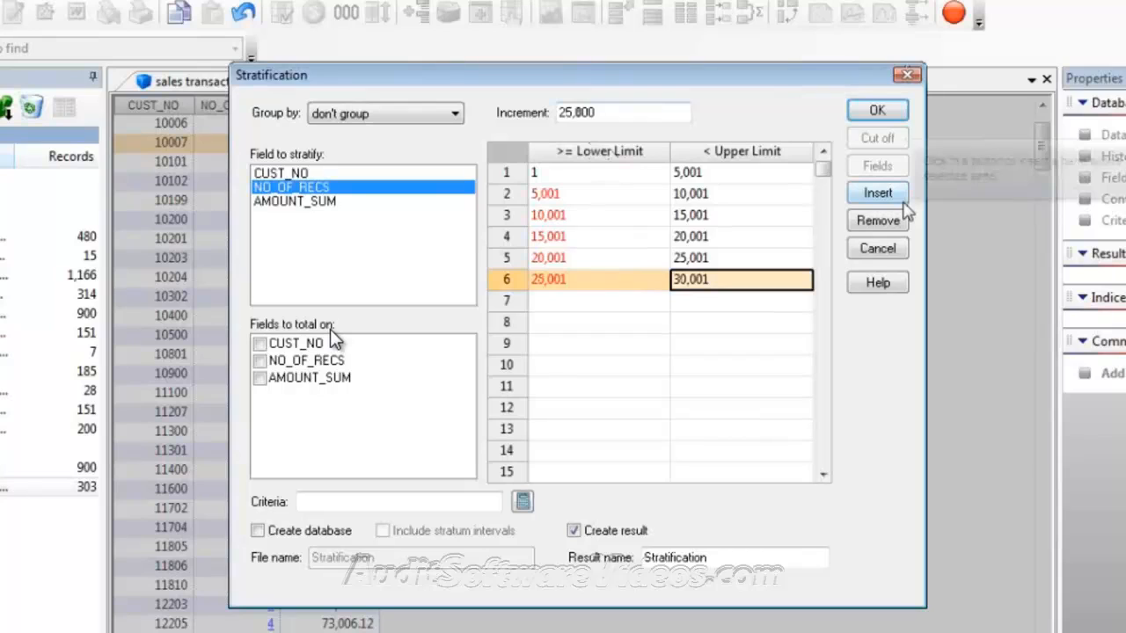
pyautogui.click(879, 221)
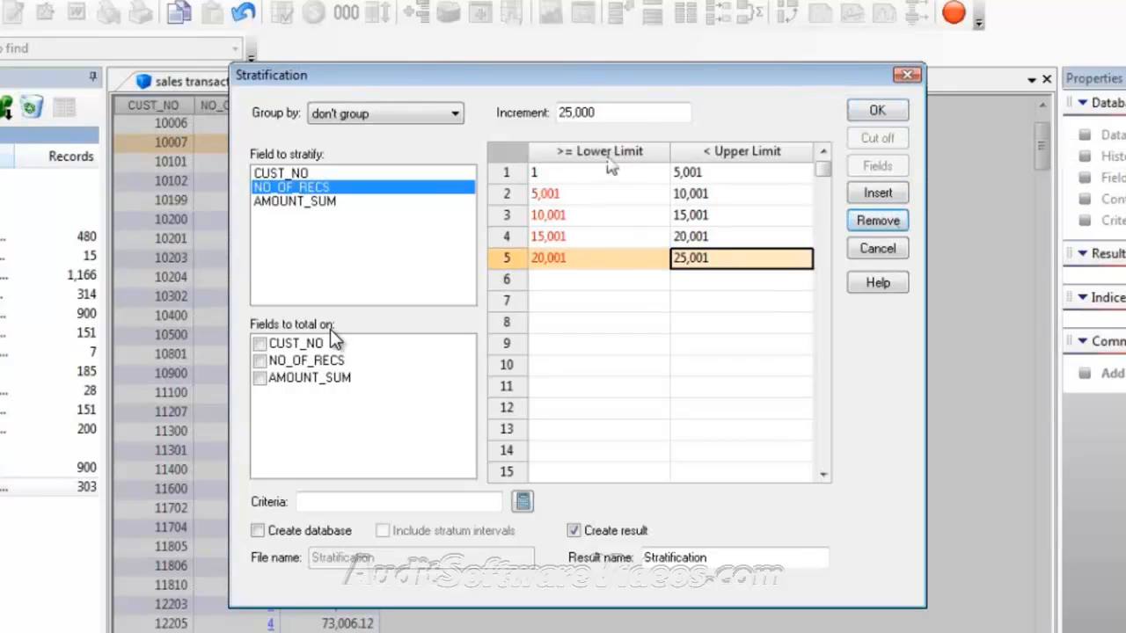
# Add seven 25,000-wide strata from 25,001 up to 200,001
pyautogui.click(721, 283)
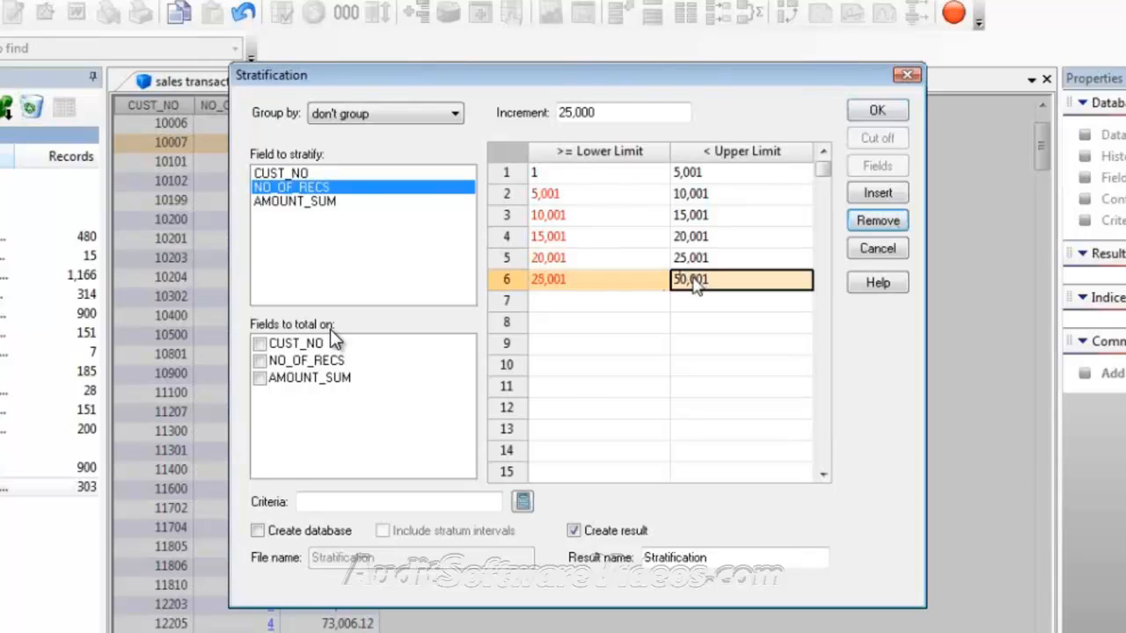
pyautogui.click(740, 302)
pyautogui.click(743, 322)
pyautogui.click(745, 343)
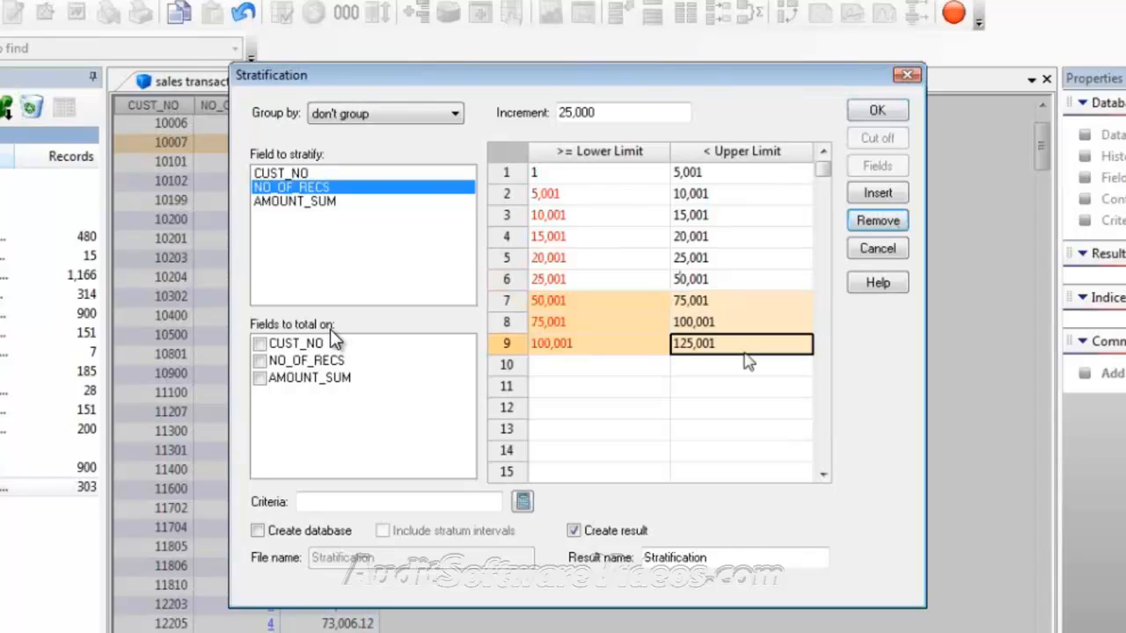
pyautogui.click(745, 363)
pyautogui.click(749, 385)
pyautogui.click(753, 407)
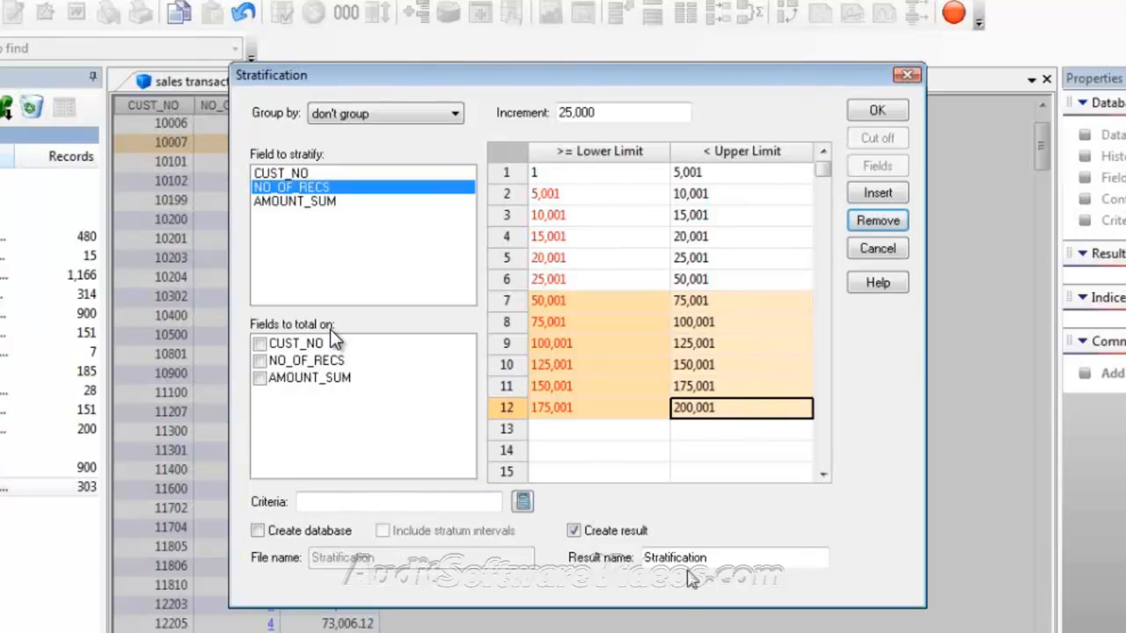
# Name the result 'Numeric Stratification'
pyautogui.click(646, 558)
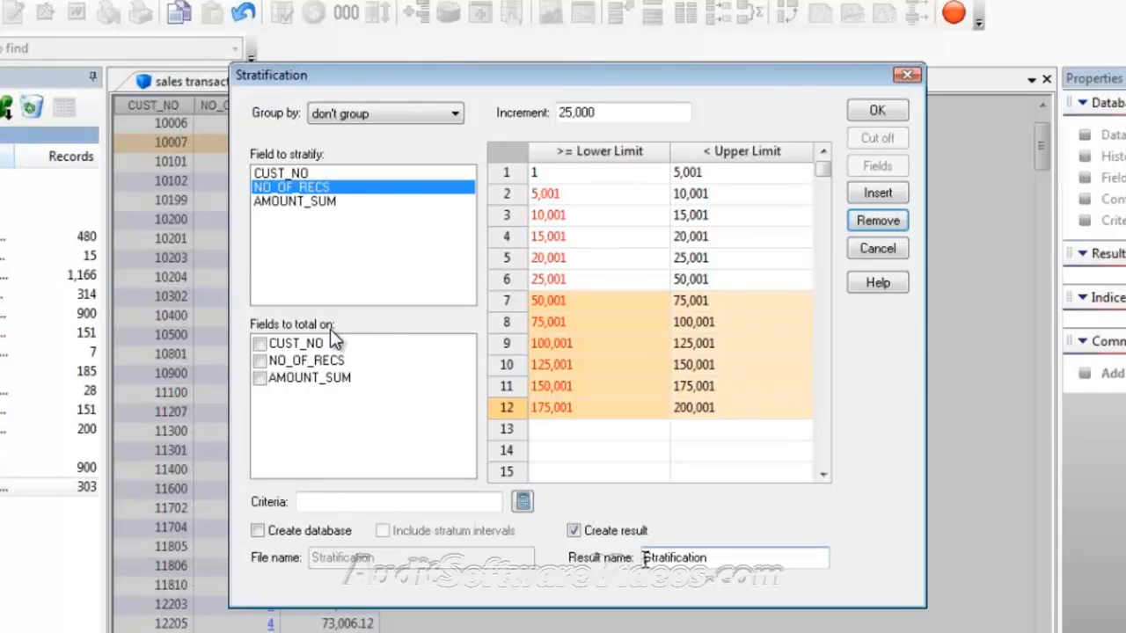
pyautogui.write('Numer')
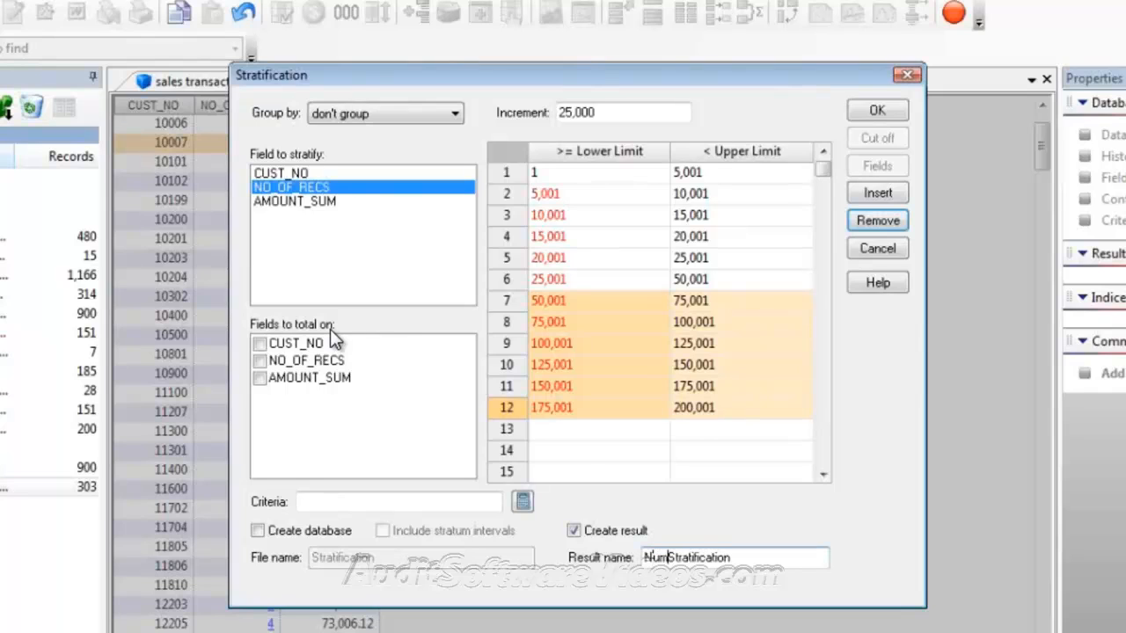
pyautogui.write('ic S')
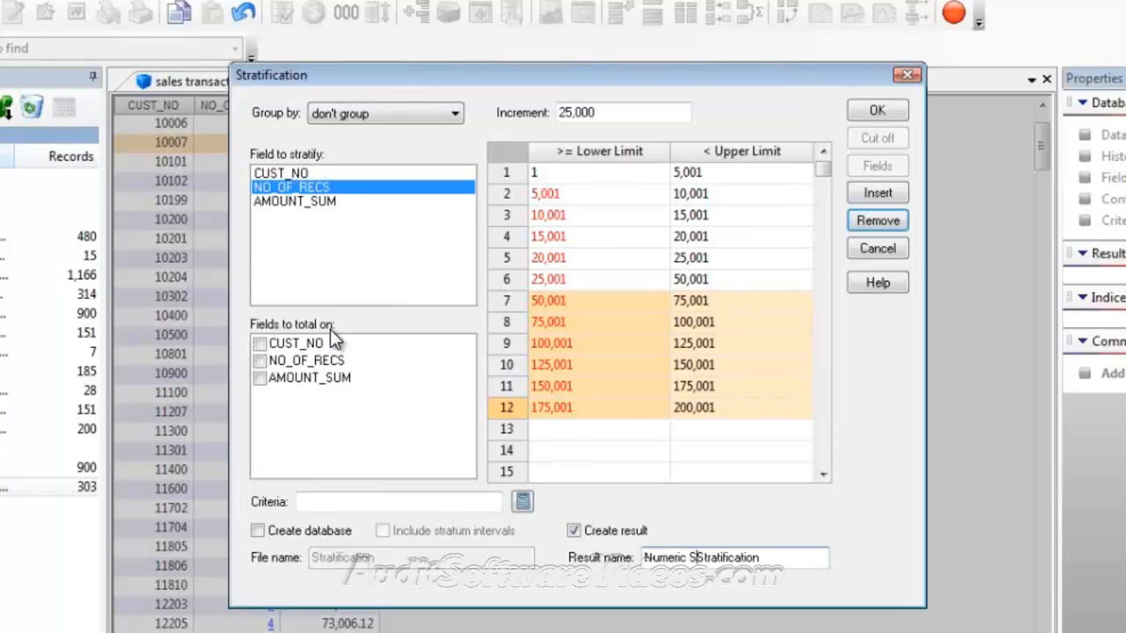
pyautogui.write('tratificatio')
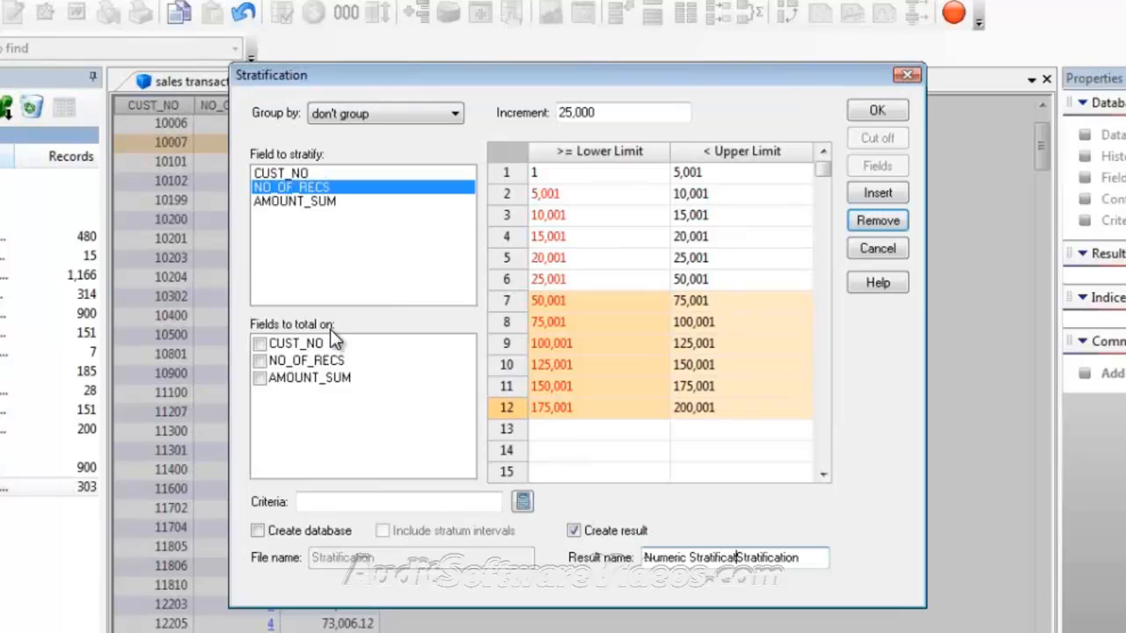
pyautogui.write('n')
pyautogui.press('Delete')
pyautogui.press('Delete')
pyautogui.press('Delete')
pyautogui.press('Delete')
pyautogui.press('Delete')
pyautogui.press('Delete')
pyautogui.press('Delete')
pyautogui.press('Delete')
pyautogui.press('Delete')
pyautogui.press('Delete')
pyautogui.press('Delete')
pyautogui.press('Delete')
pyautogui.press('Delete')
pyautogui.press('Delete')
# Choose AMOUNT_SUM as the field to total after the missing-total warning, then run the stratification
pyautogui.click(887, 112)
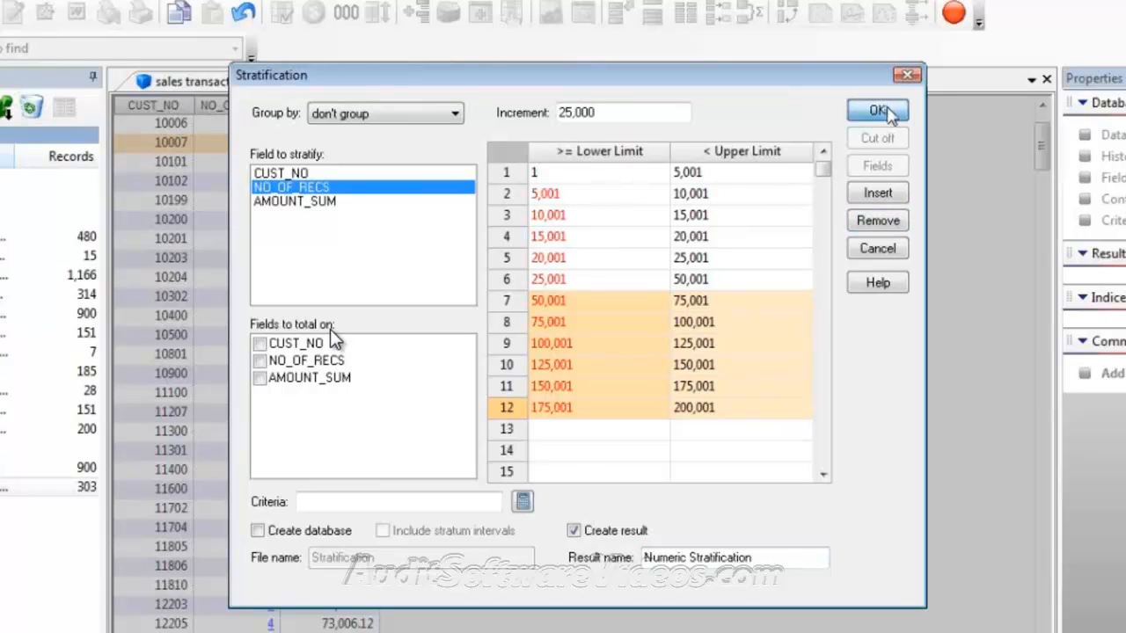
pyautogui.click(886, 112)
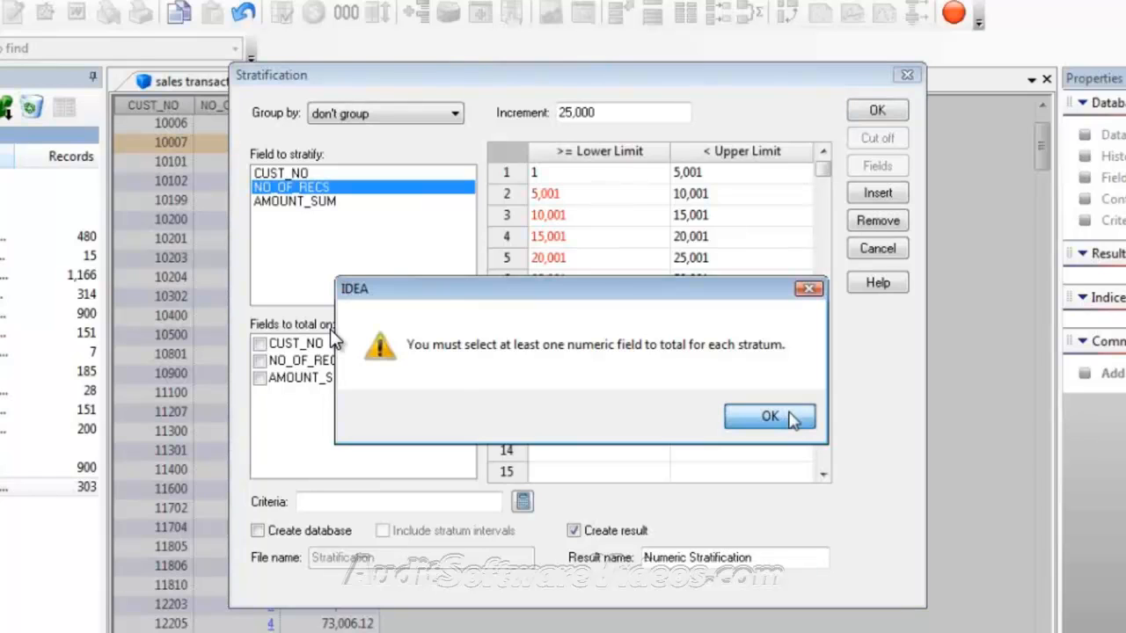
pyautogui.click(769, 416)
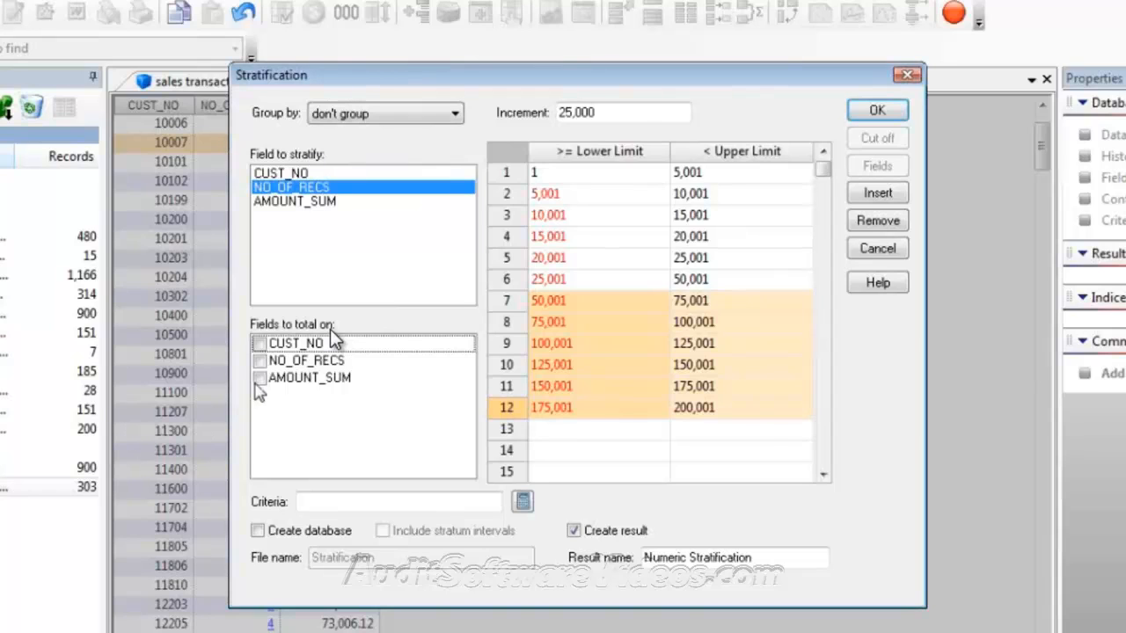
pyautogui.click(258, 379)
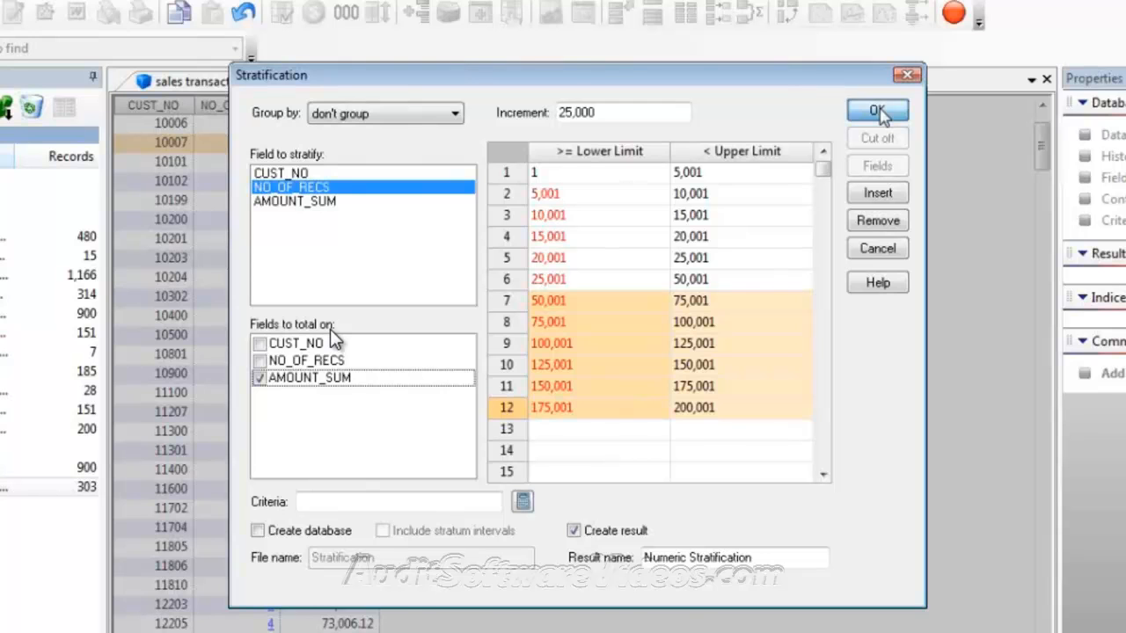
pyautogui.click(878, 111)
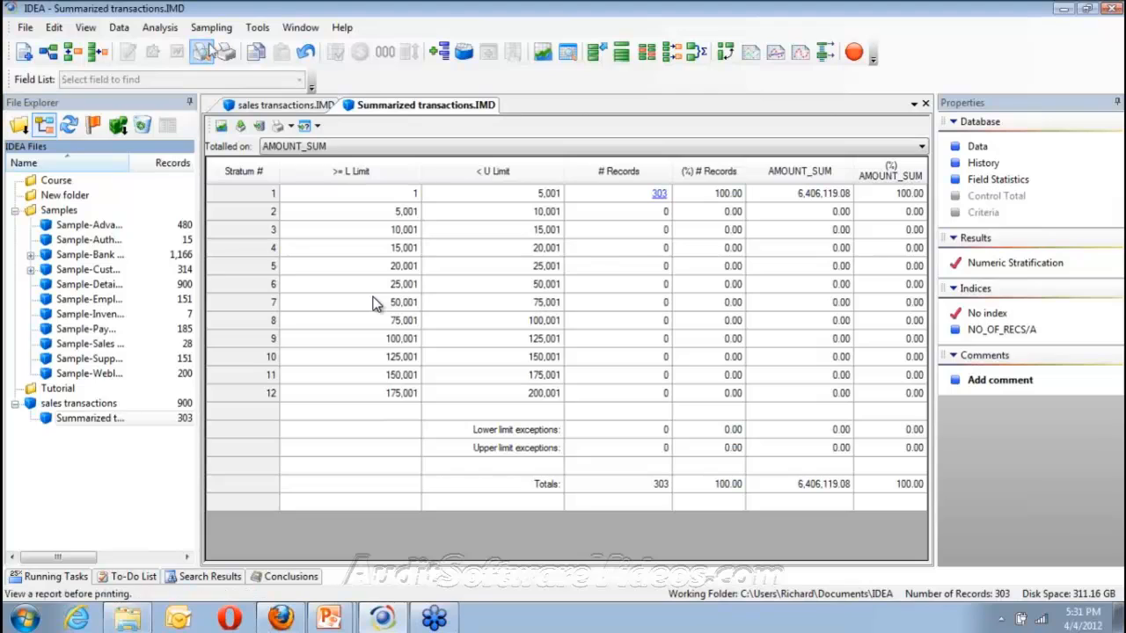
# Show the Numeric Stratification report in a full-screen print preview
pyautogui.click(208, 55)
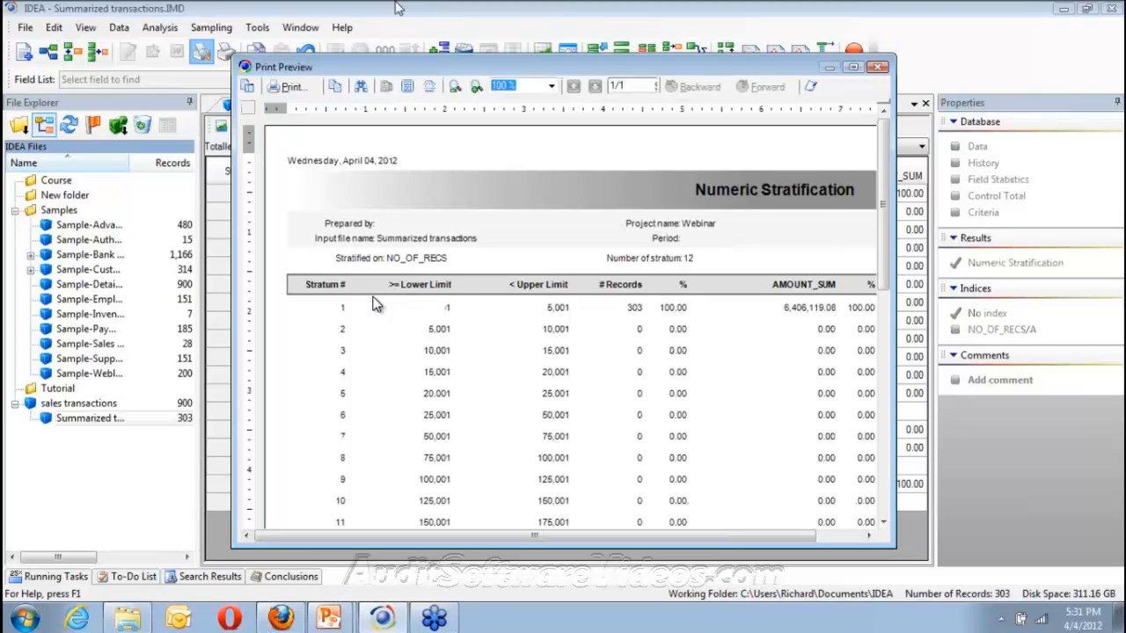
pyautogui.moveTo(395, 67); pyautogui.dragTo(396, 2)
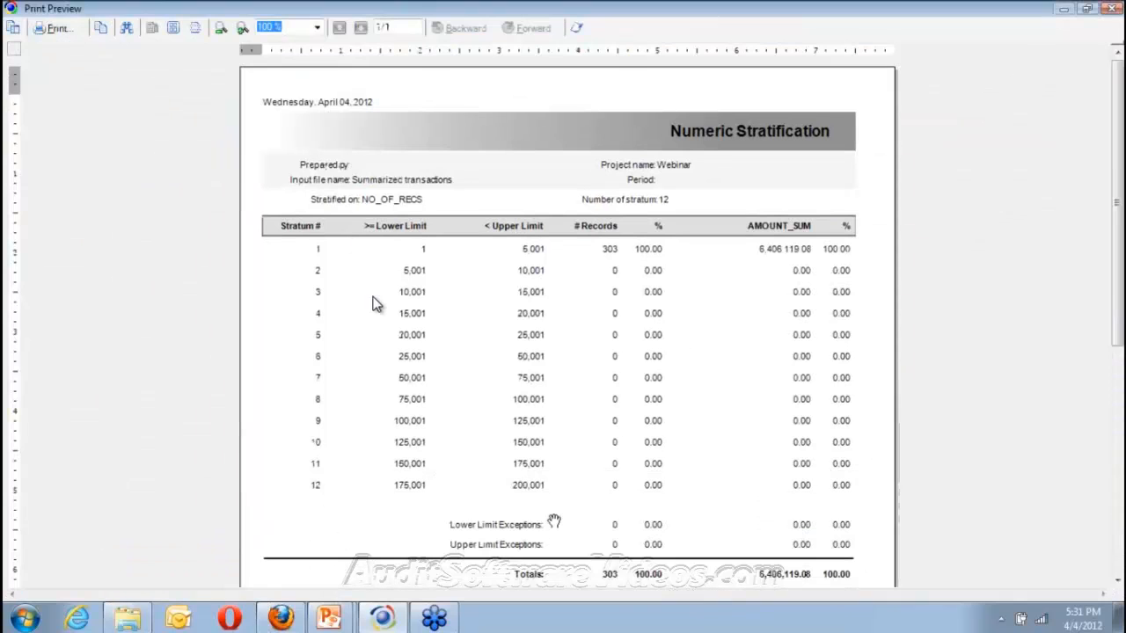